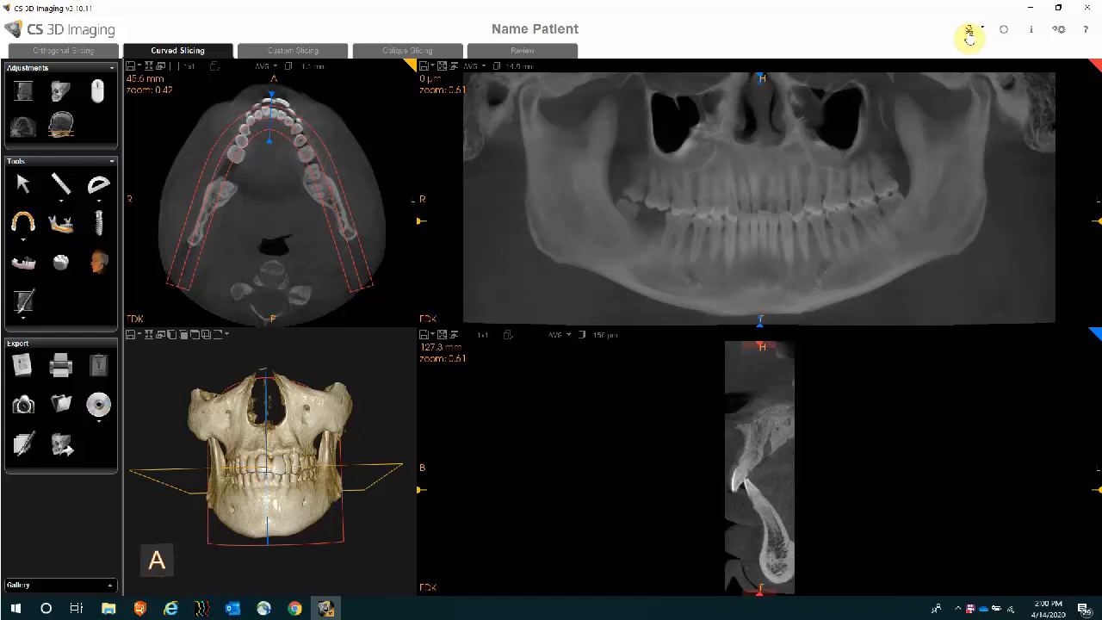
# Add only the Straumann manufacturer to the implant library, clearing the selection of all other manufacturers
pyautogui.click(970, 34)
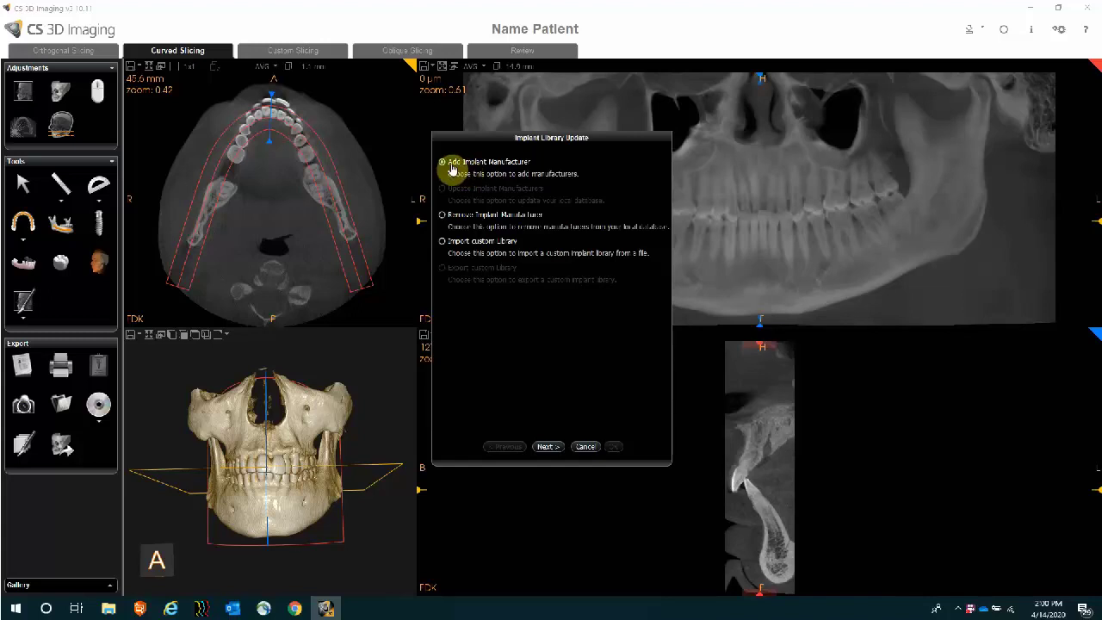
pyautogui.click(549, 448)
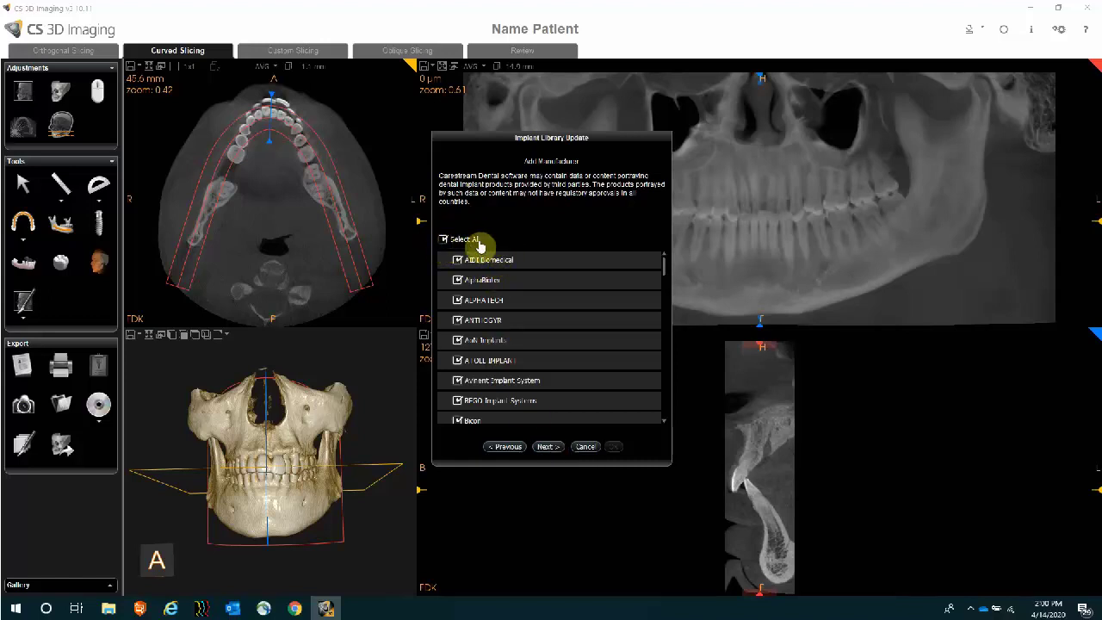
pyautogui.click(443, 240)
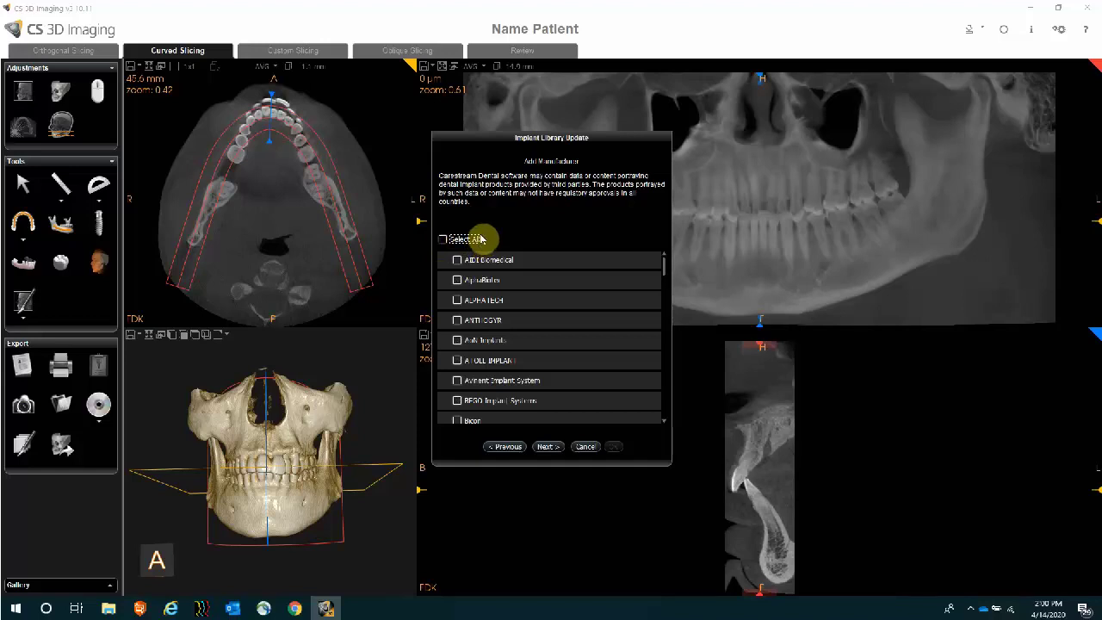
pyautogui.moveTo(663, 263); pyautogui.dragTo(668, 392)
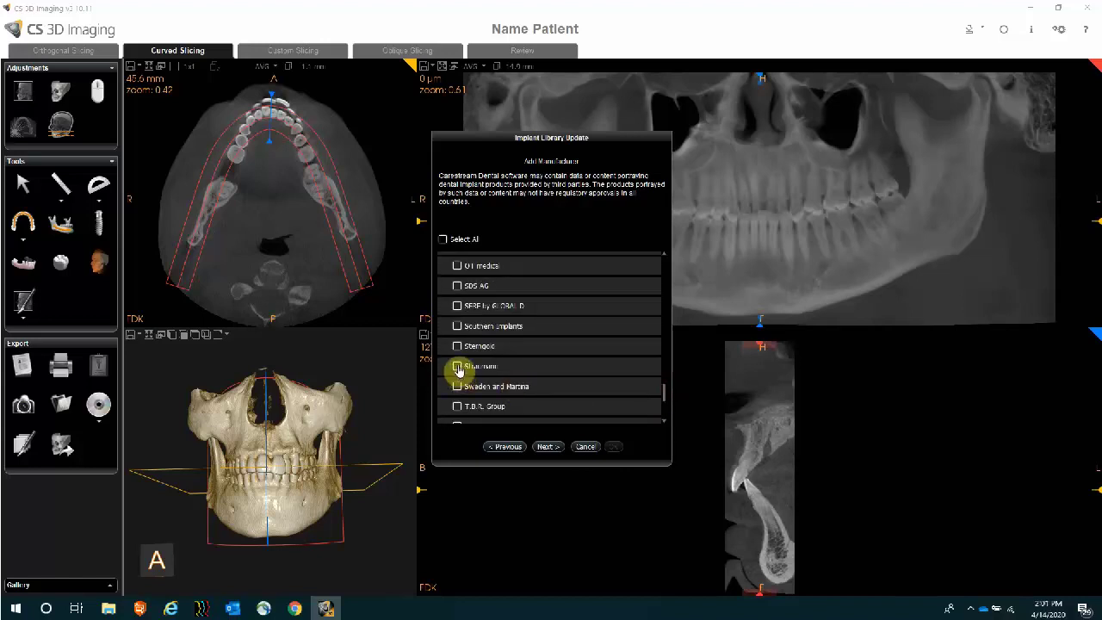
pyautogui.click(458, 369)
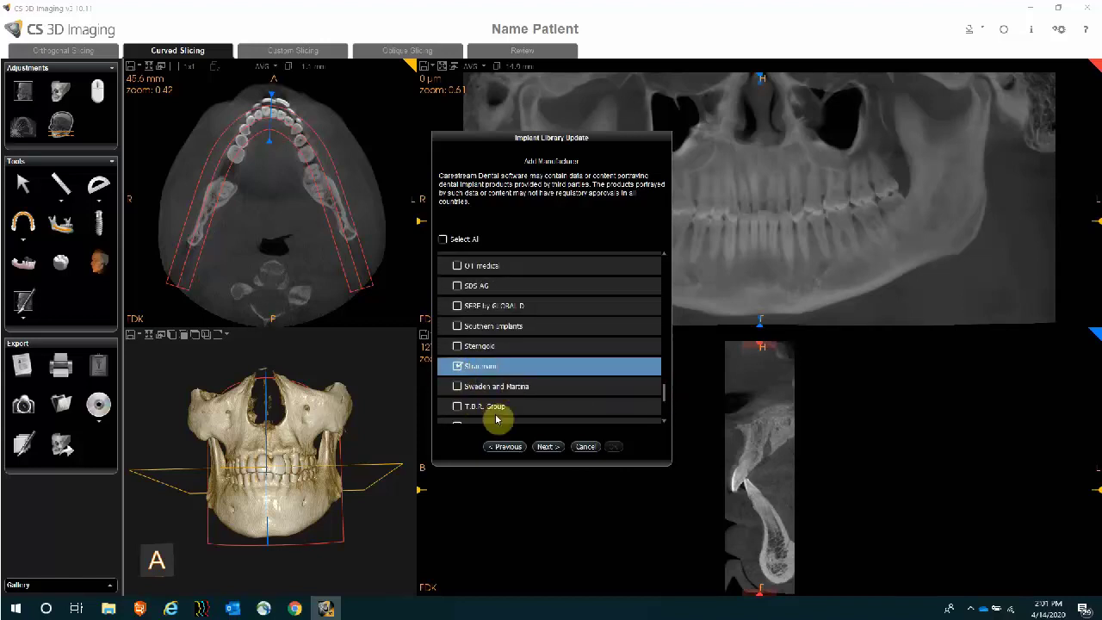
pyautogui.click(554, 448)
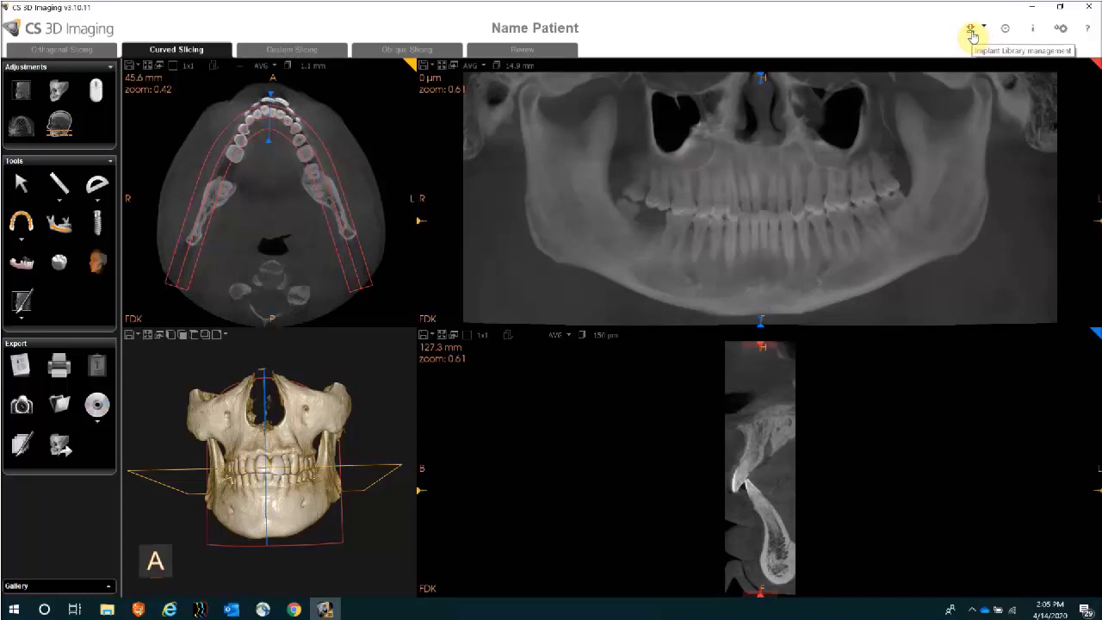
# Remove the Dentium manufacturer from the local implant library database
pyautogui.click(971, 31)
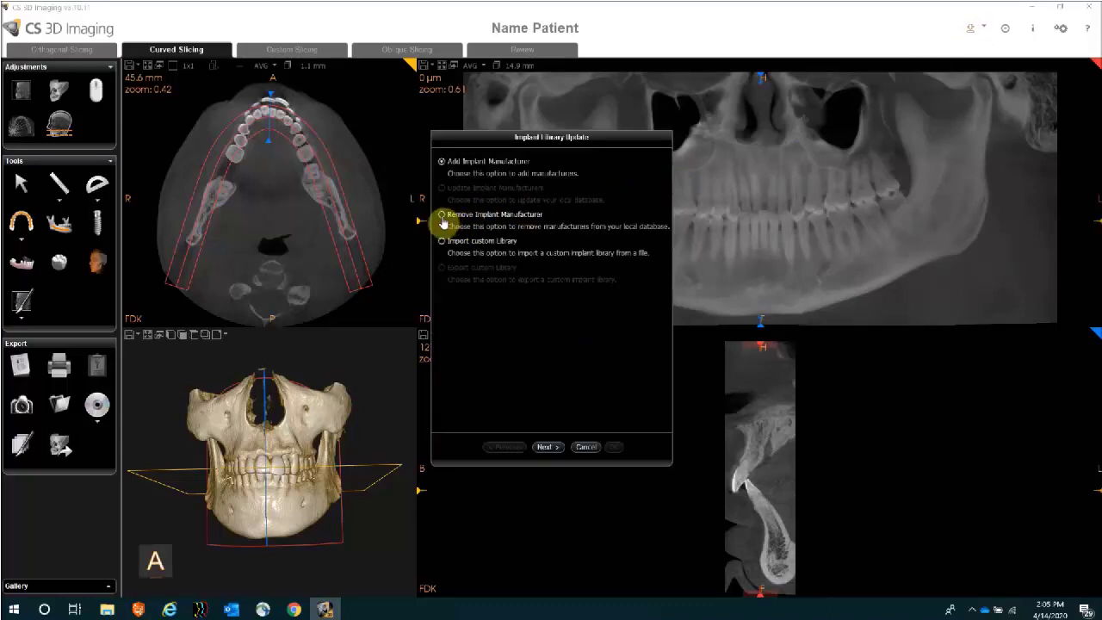
pyautogui.click(441, 216)
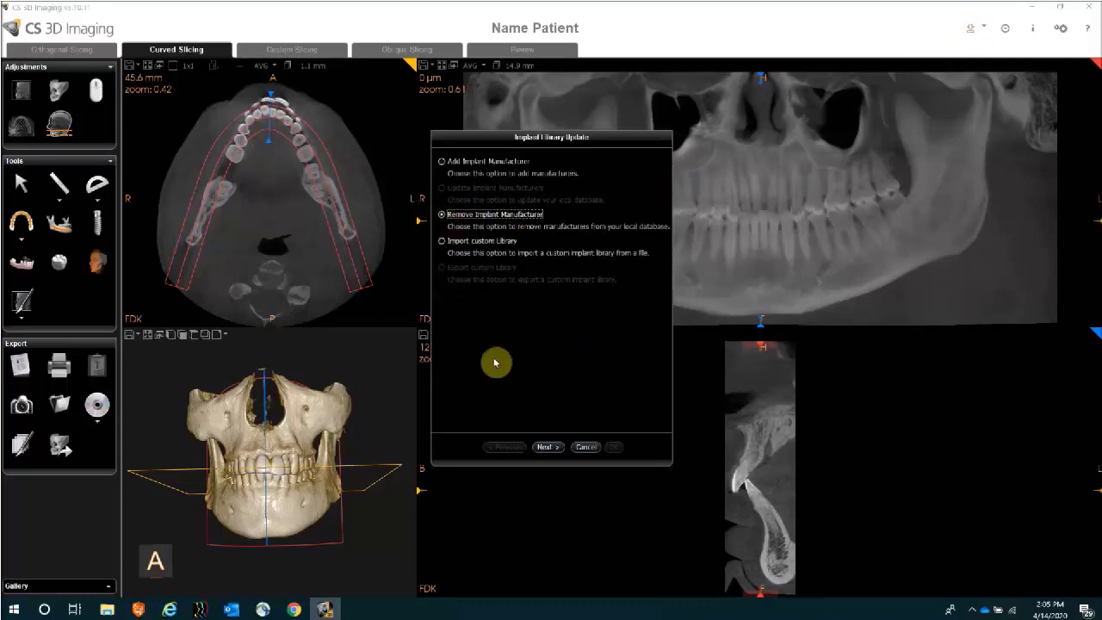
pyautogui.click(548, 449)
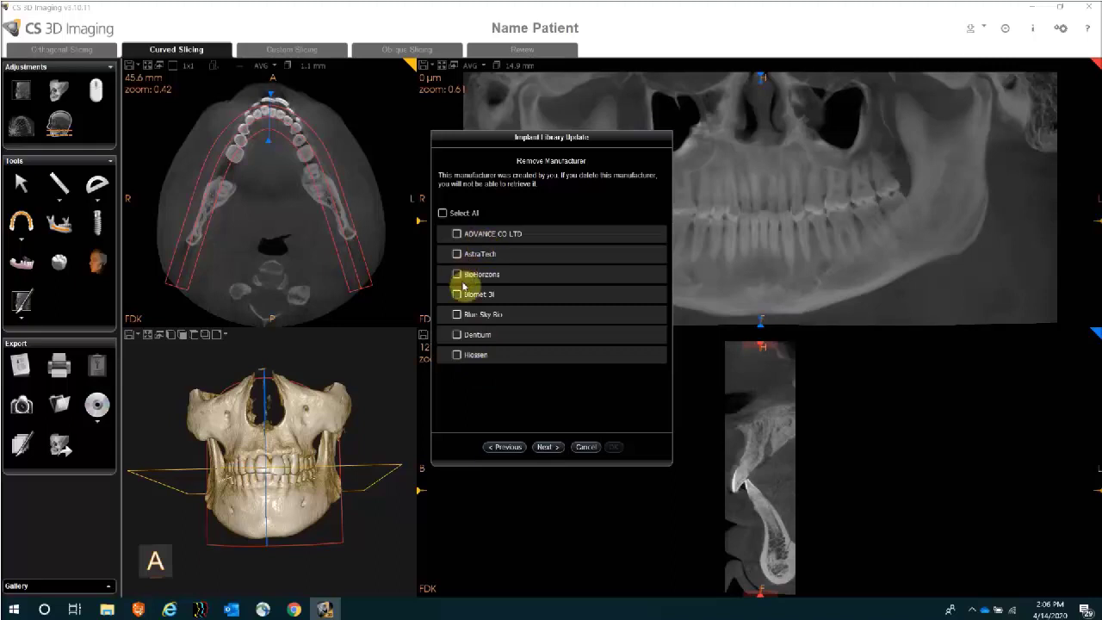
pyautogui.click(457, 336)
pyautogui.click(549, 449)
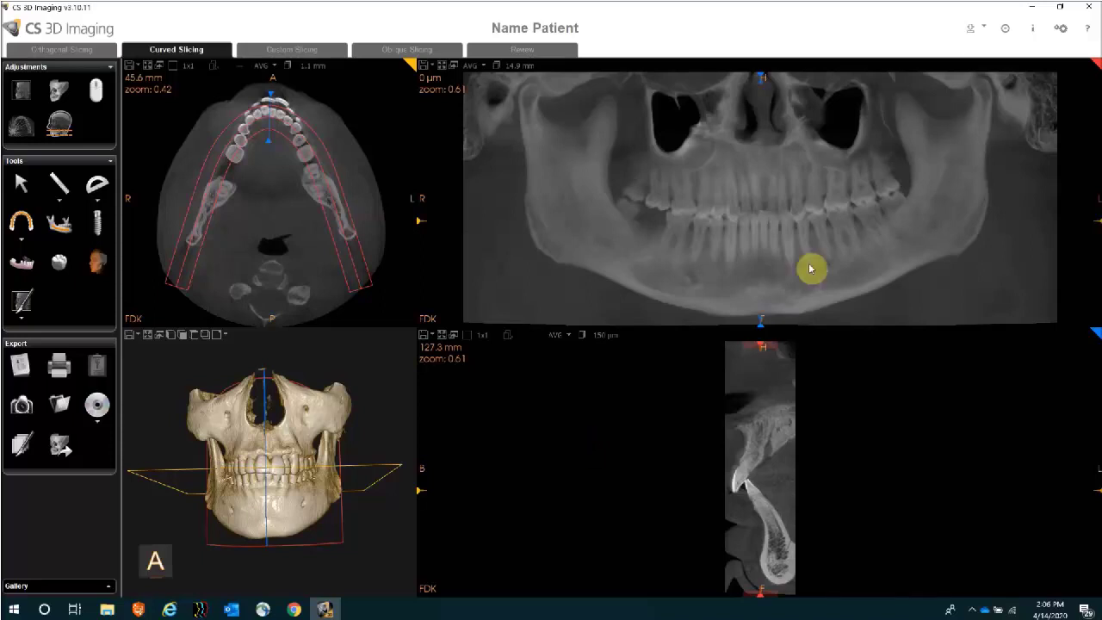
# Choose to import a custom implant library from a file in the implant library management
pyautogui.click(971, 33)
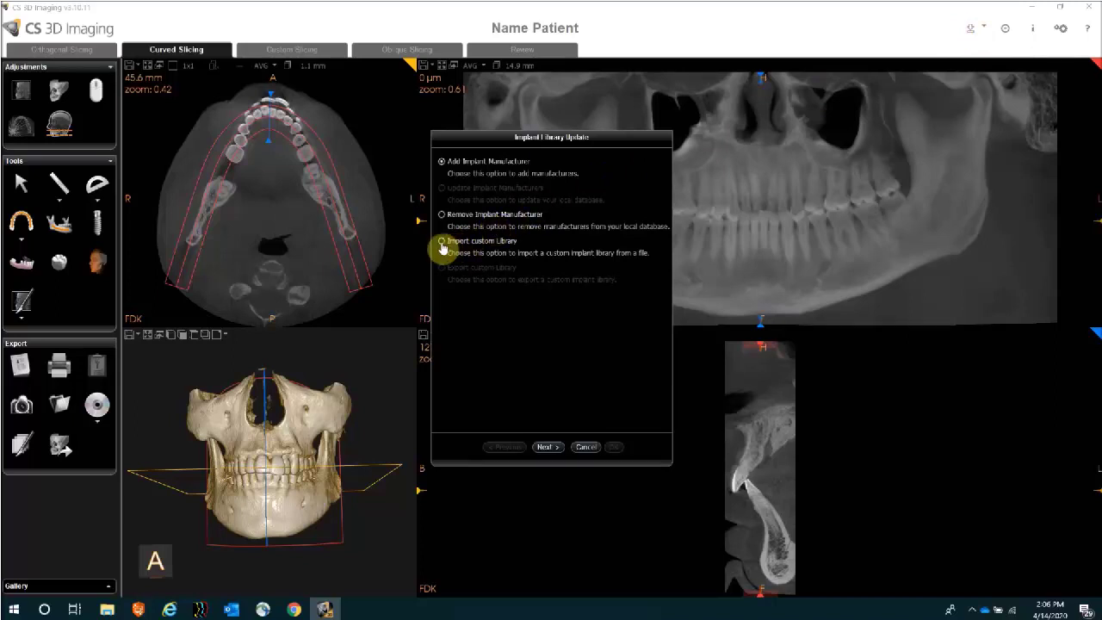
pyautogui.click(442, 243)
pyautogui.click(555, 454)
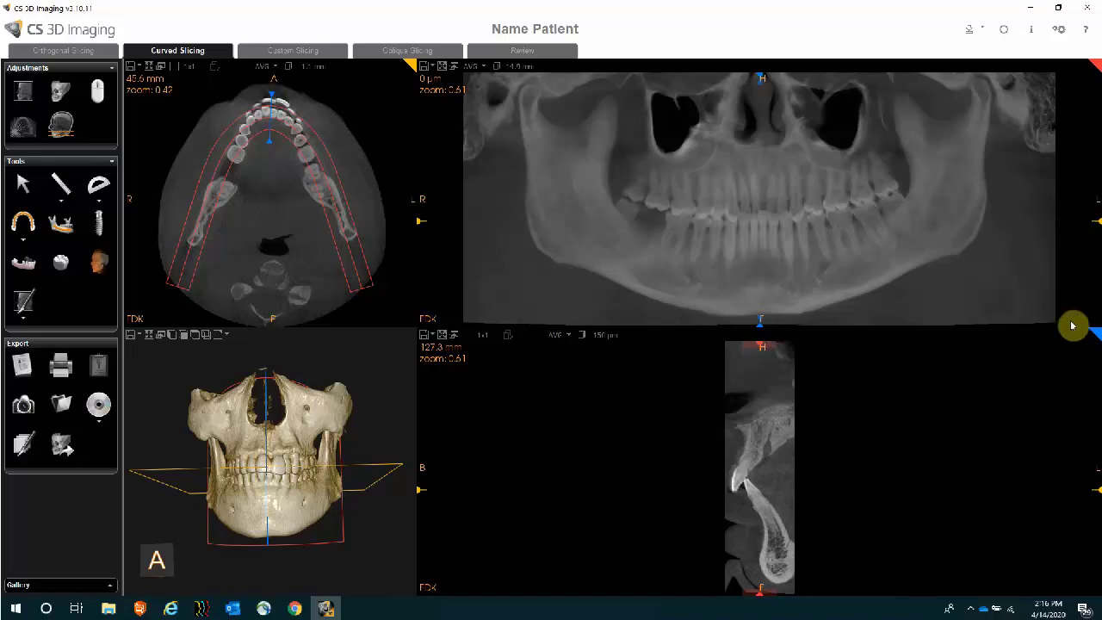
# Start a new arch, deleting the previous one, and bring the axial slice to the mandibular bone at 31.2 mm
pyautogui.click(18, 223)
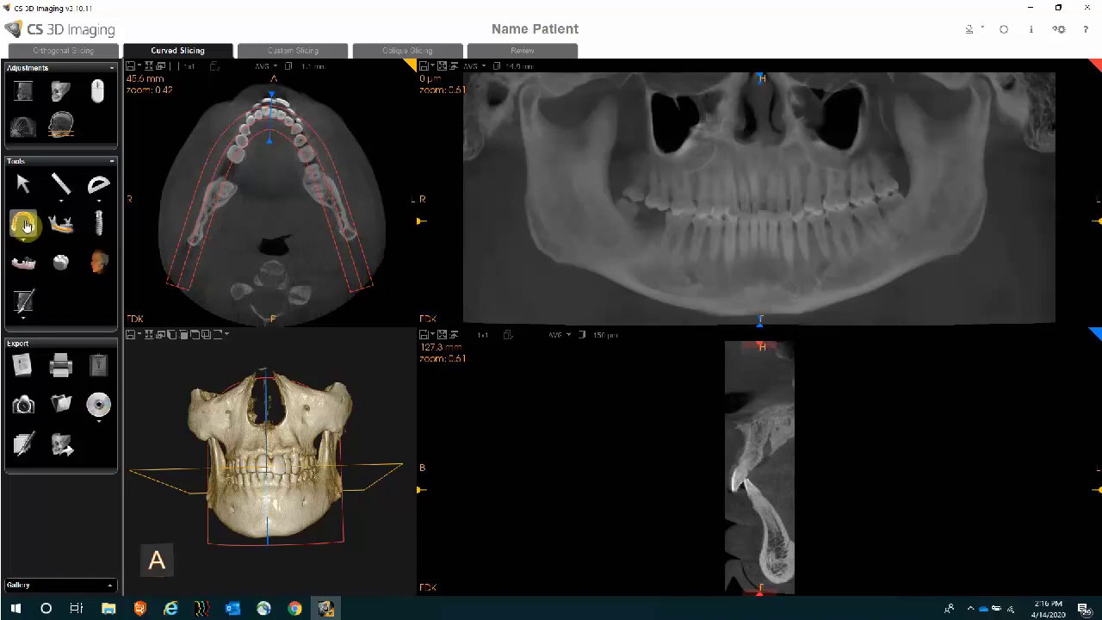
pyautogui.click(27, 225)
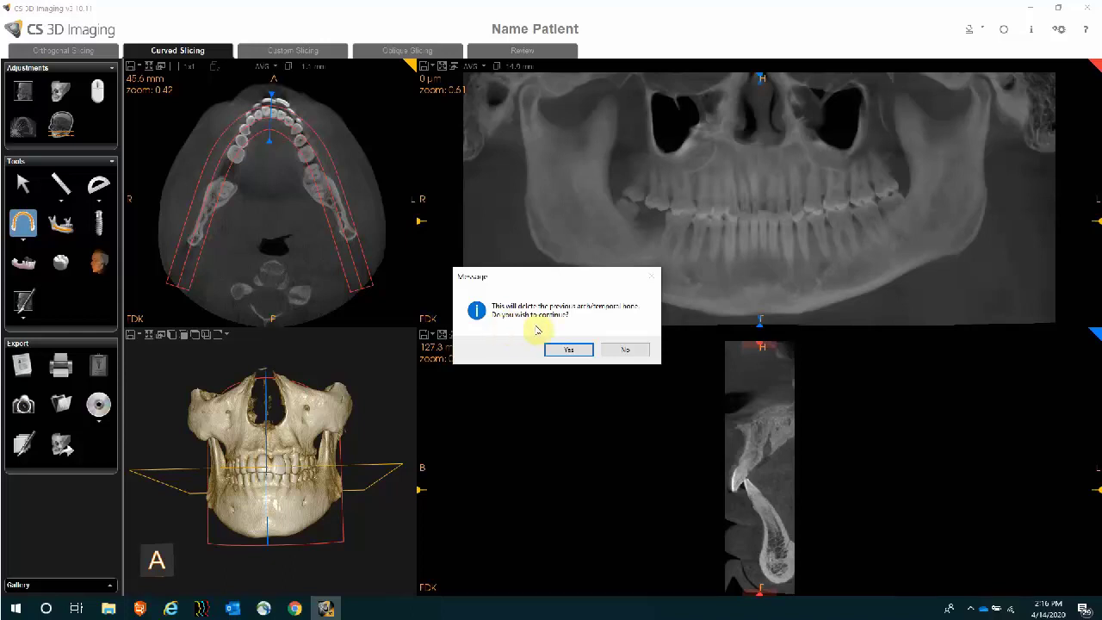
pyautogui.click(581, 350)
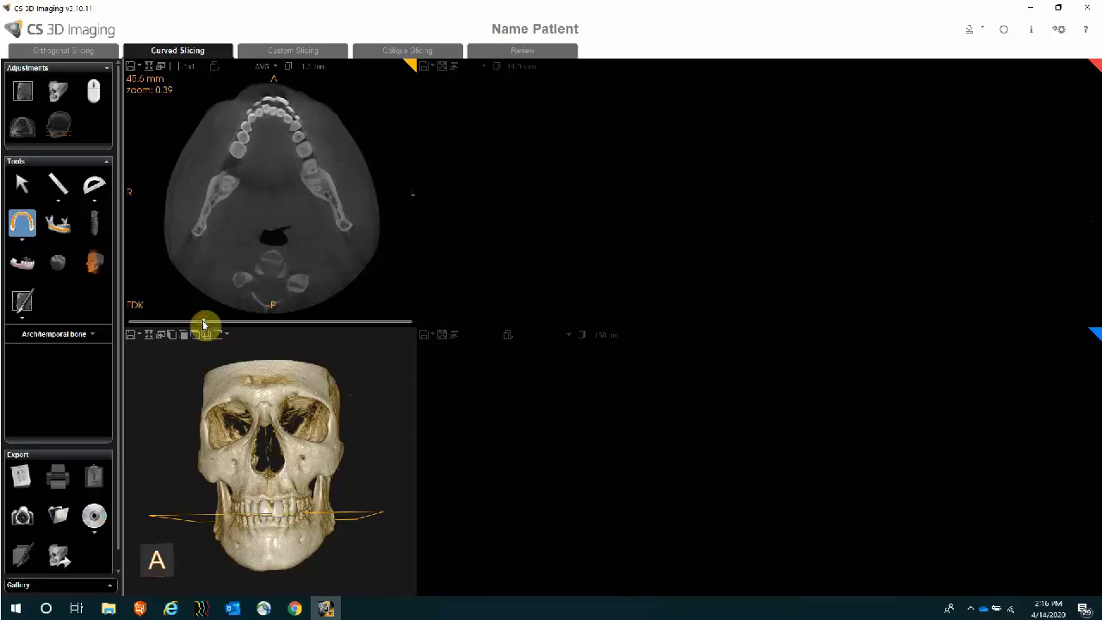
pyautogui.moveTo(204, 324); pyautogui.dragTo(201, 324)
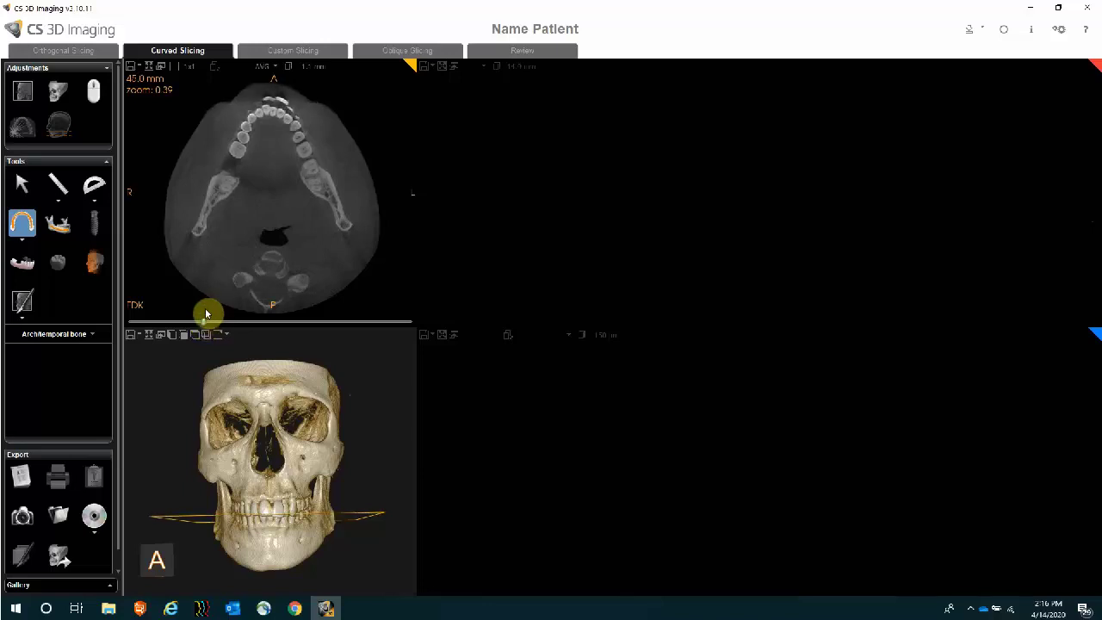
pyautogui.moveTo(207, 325); pyautogui.dragTo(233, 325)
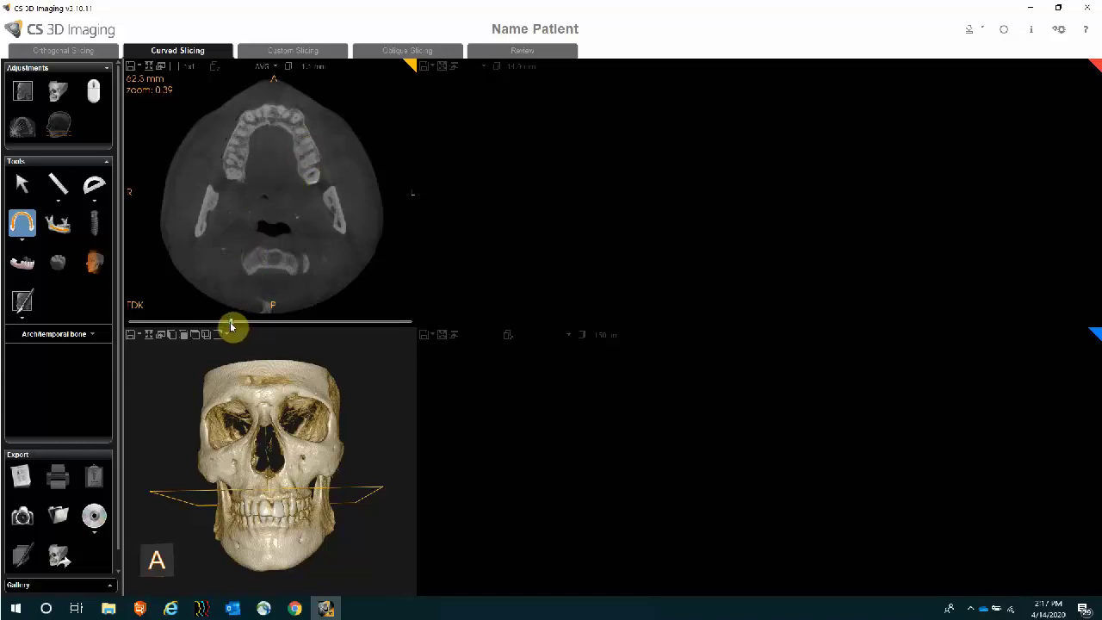
pyautogui.moveTo(231, 324); pyautogui.dragTo(183, 323)
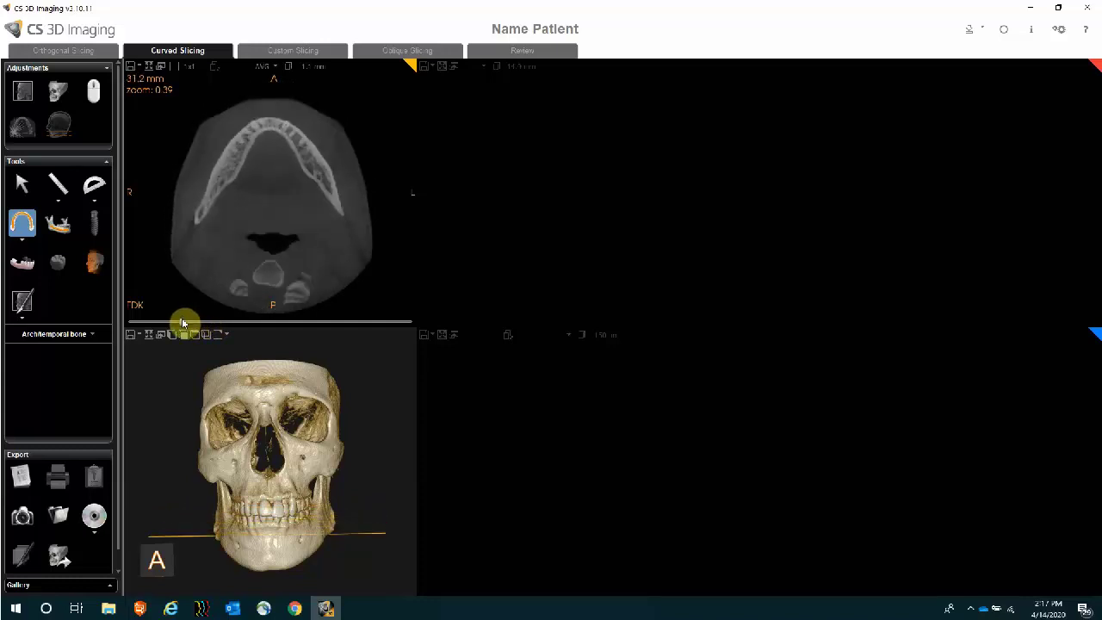
# Trace the arch with eight points along the mandible on the axial slice, from the patient's right end to the left end
pyautogui.click(187, 242)
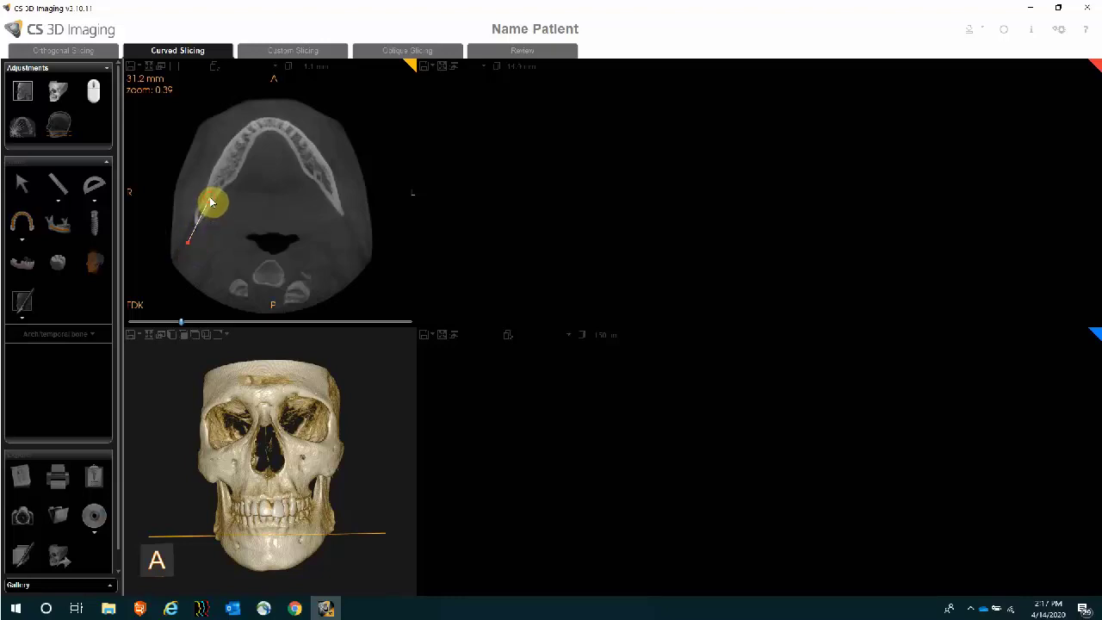
pyautogui.click(209, 201)
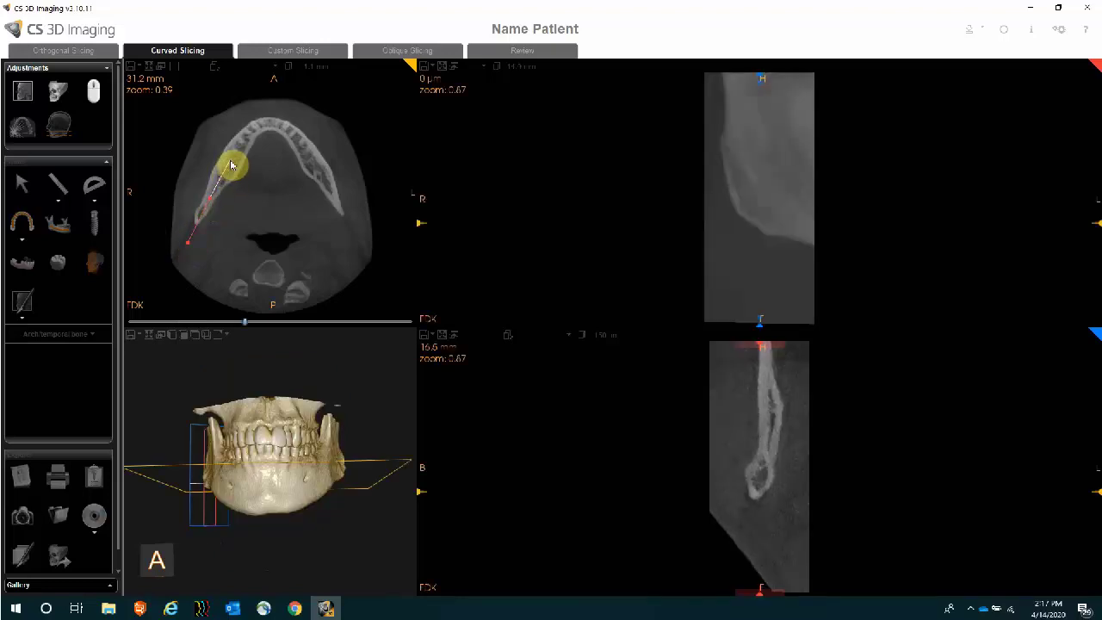
pyautogui.click(231, 161)
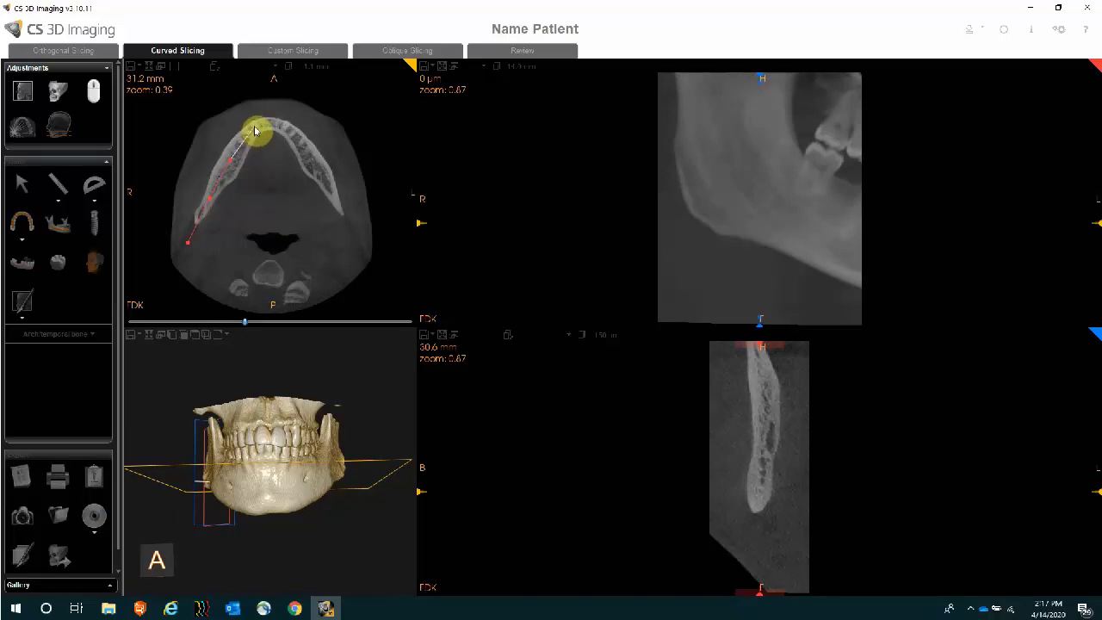
pyautogui.click(255, 131)
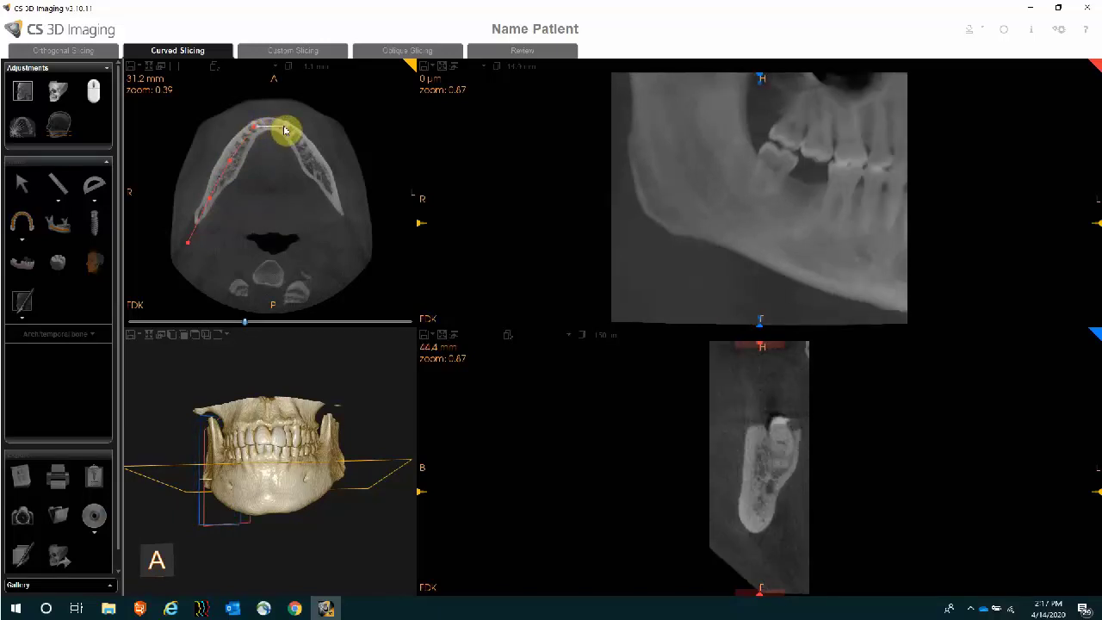
pyautogui.click(285, 130)
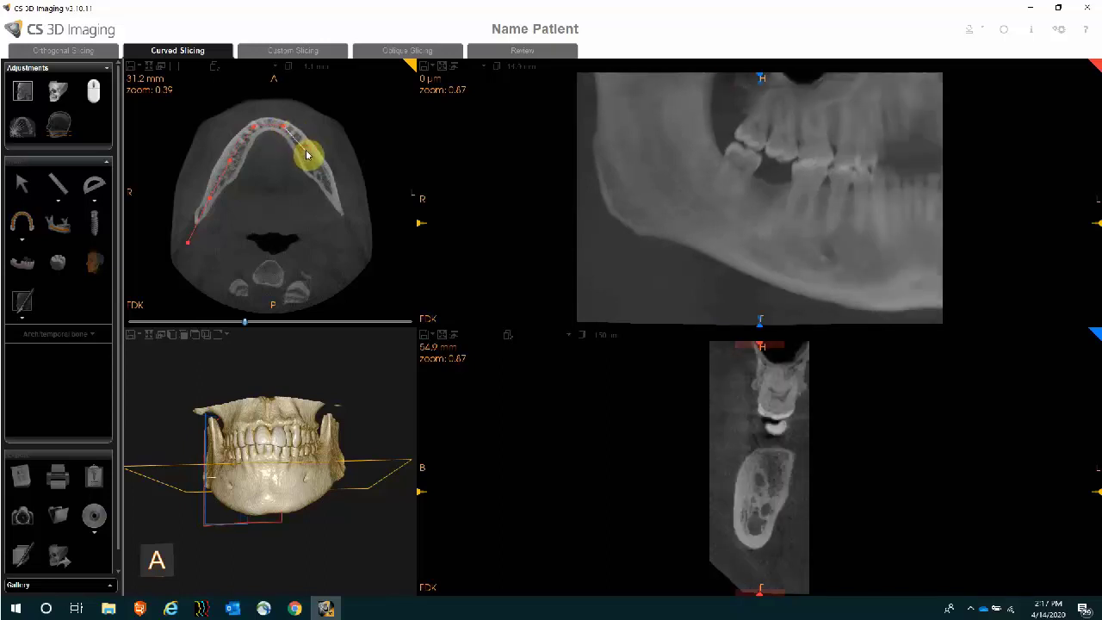
pyautogui.click(307, 154)
pyautogui.click(328, 188)
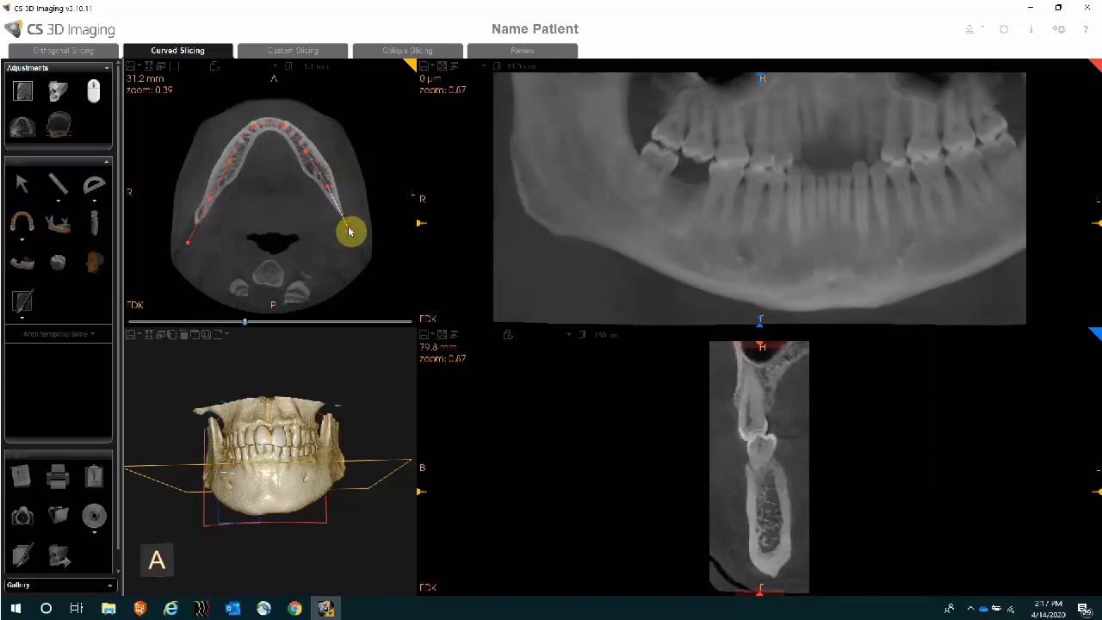
pyautogui.doubleClick(349, 231)
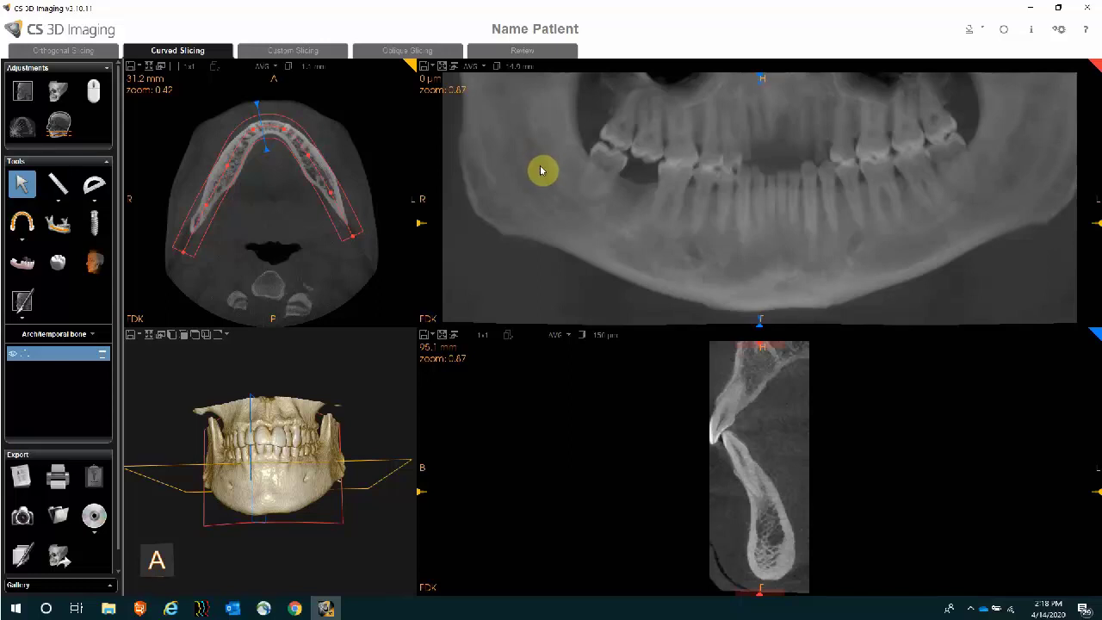
# Set the panoramic slice thickness to 150 µm and shift the arch points on the patient's right to follow the nerve canal
pyautogui.click(511, 68)
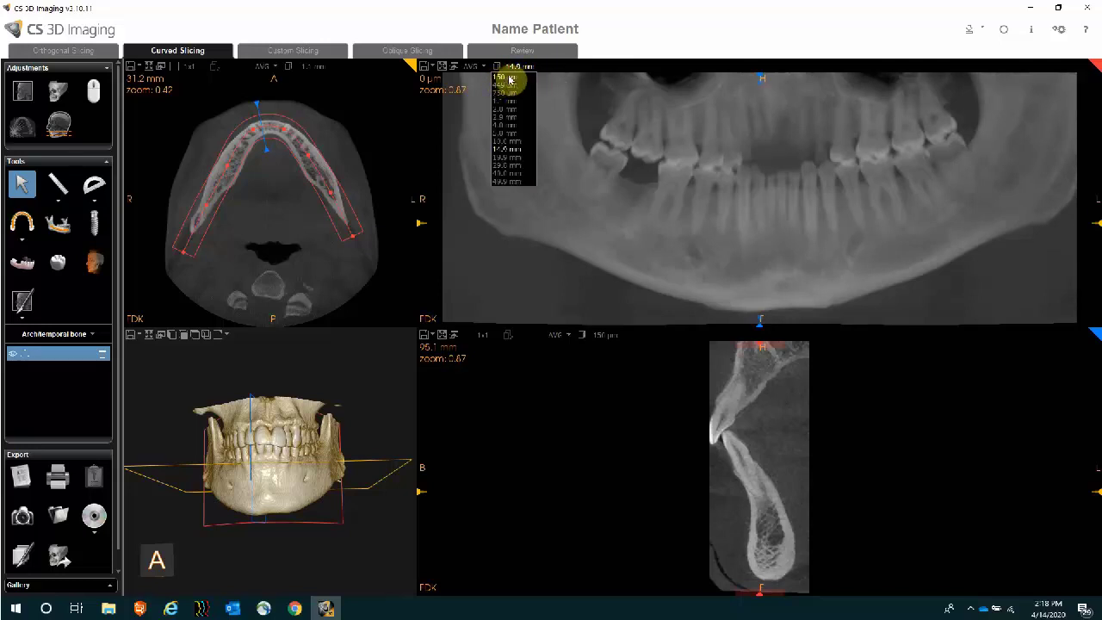
pyautogui.click(510, 79)
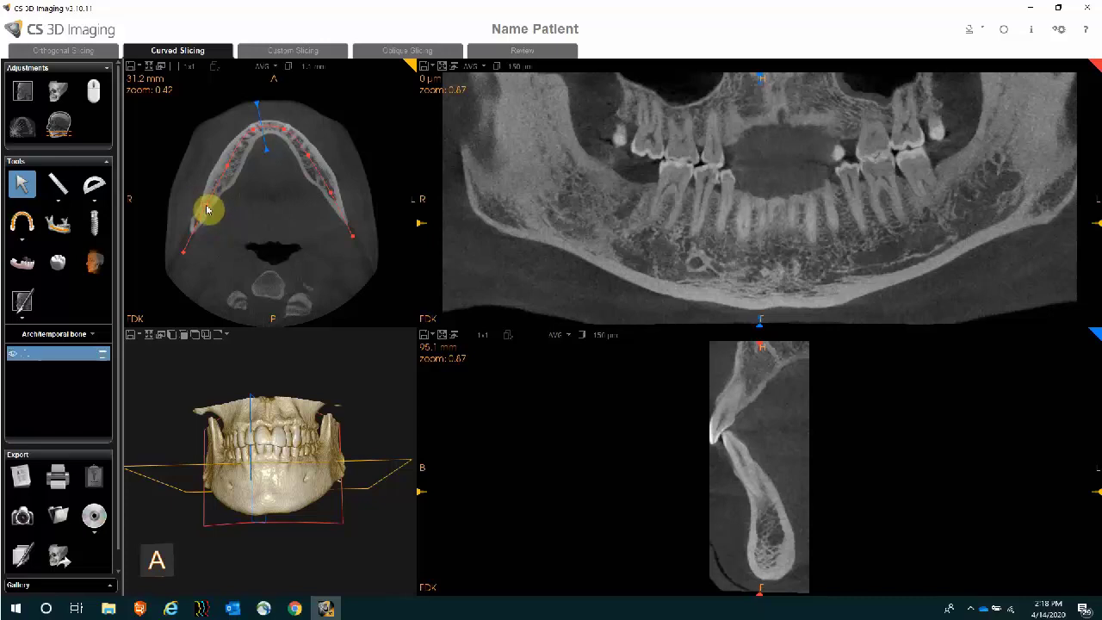
pyautogui.moveTo(206, 210); pyautogui.dragTo(209, 213)
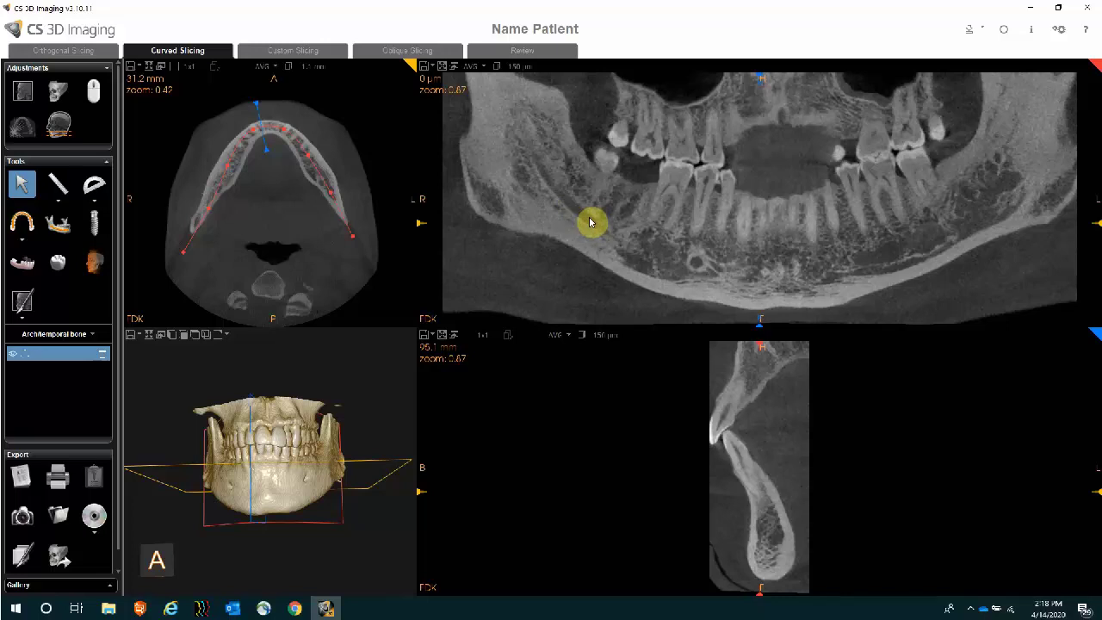
pyautogui.moveTo(180, 252); pyautogui.dragTo(189, 255)
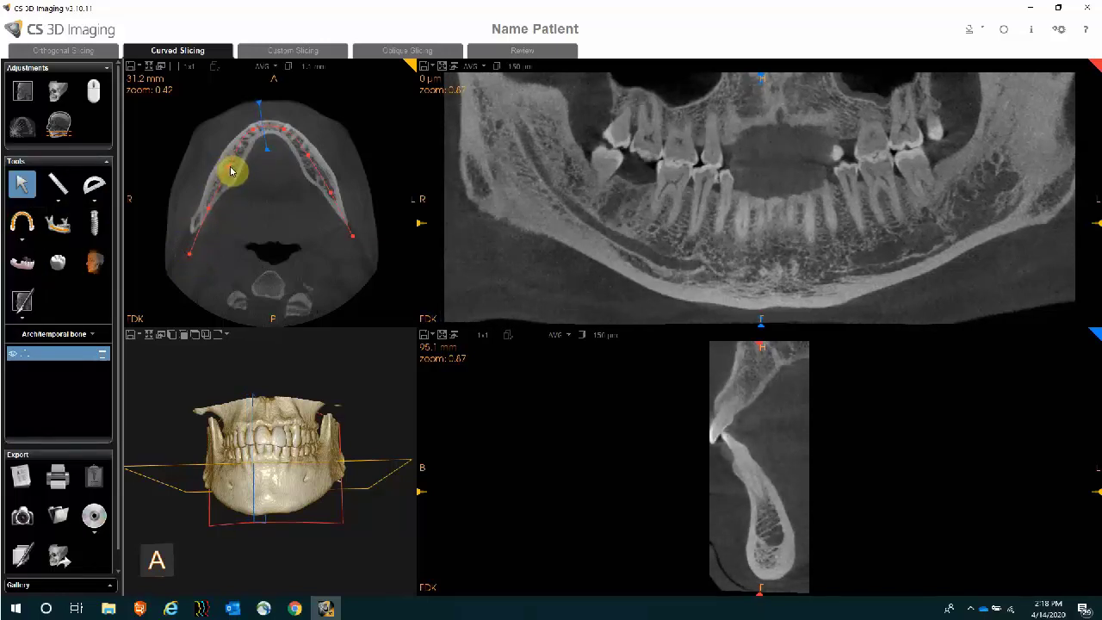
pyautogui.click(209, 207)
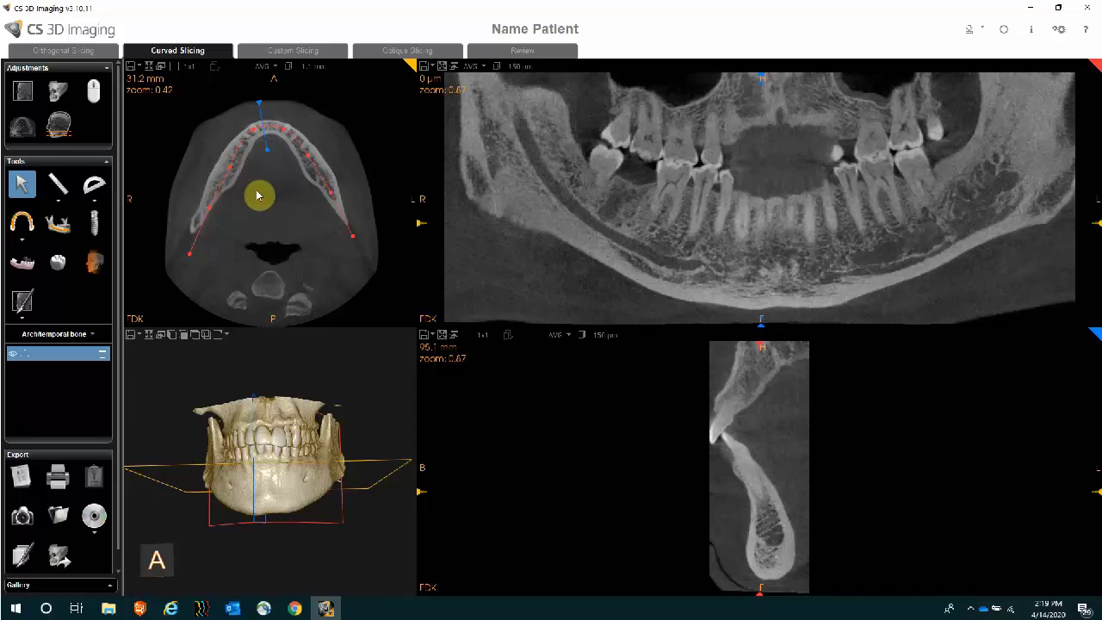
# Trace the nerve canal on the patient's right in the panoramic slice with eight points, from the ramus to its forward end below the premolars
pyautogui.click(60, 226)
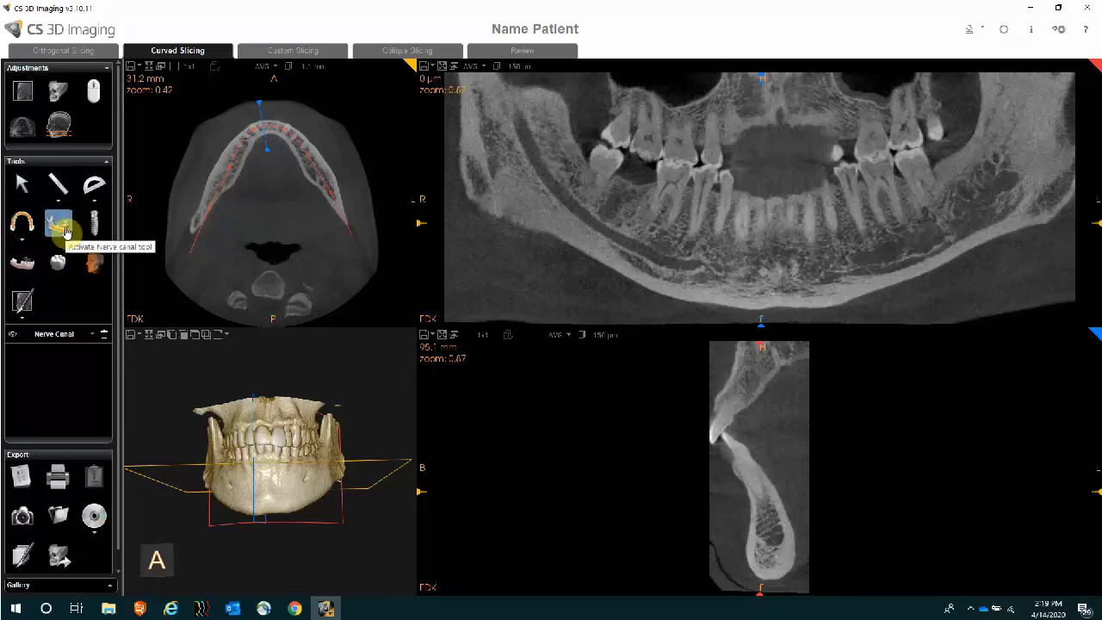
pyautogui.click(68, 233)
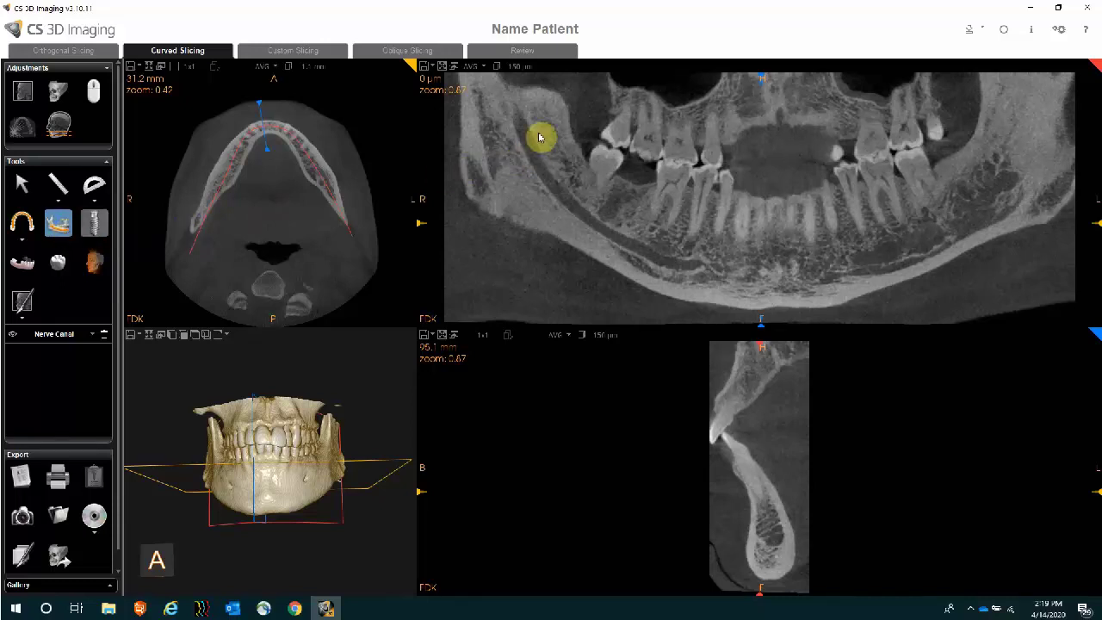
pyautogui.click(521, 128)
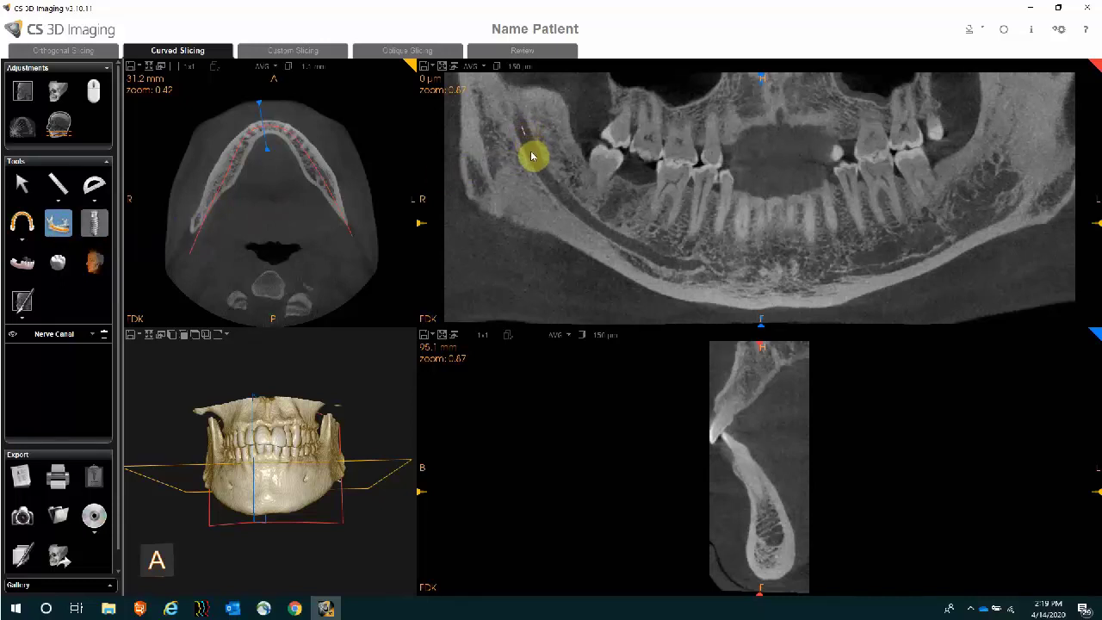
pyautogui.click(541, 170)
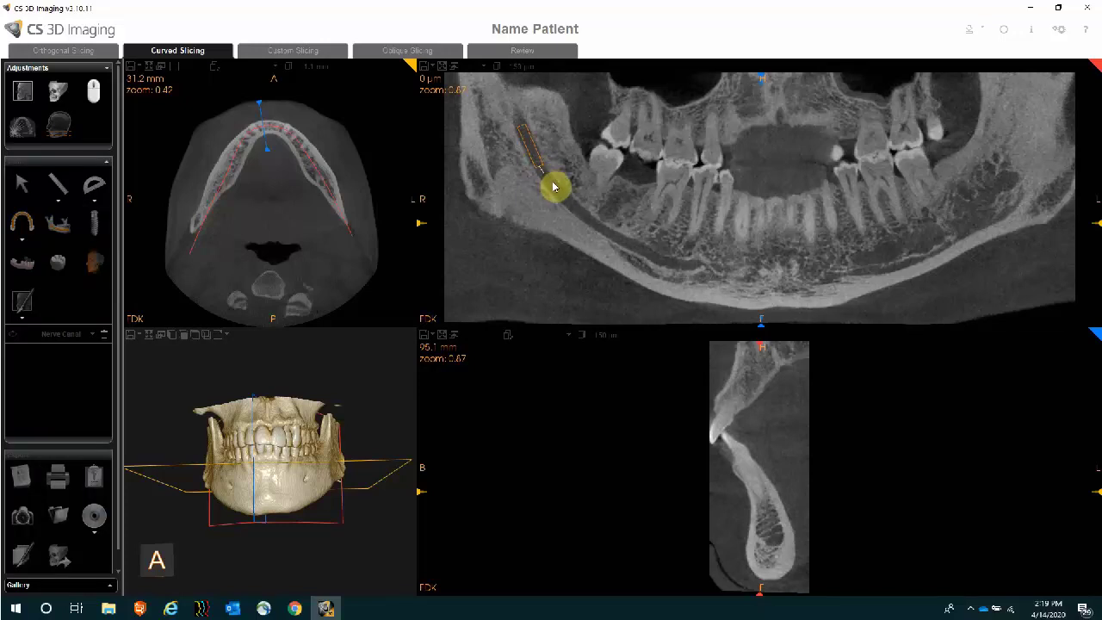
pyautogui.click(559, 197)
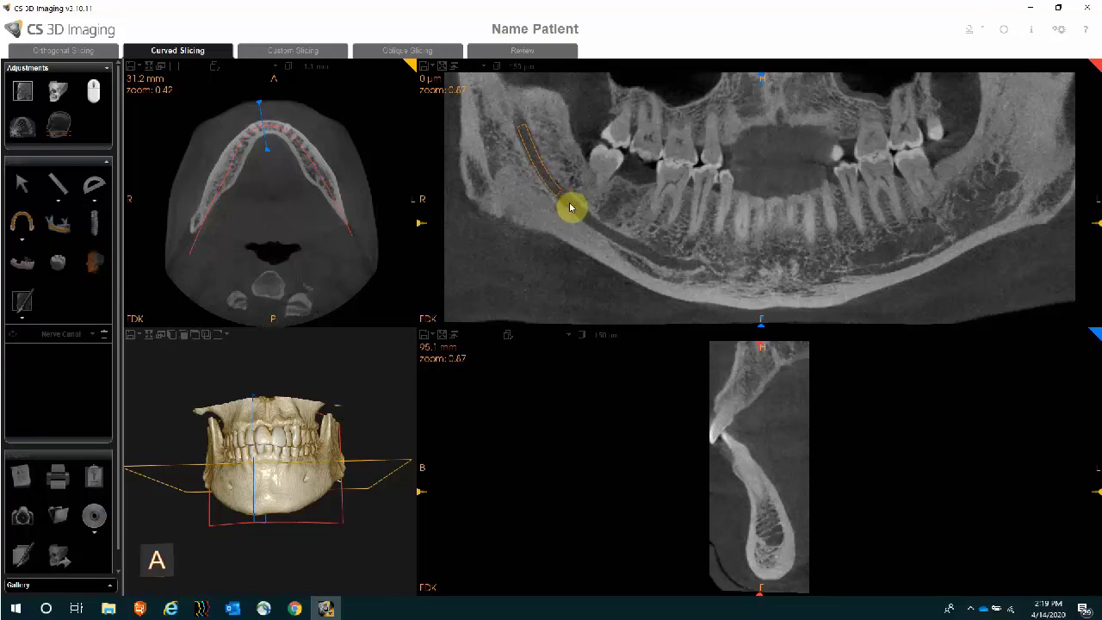
pyautogui.click(591, 221)
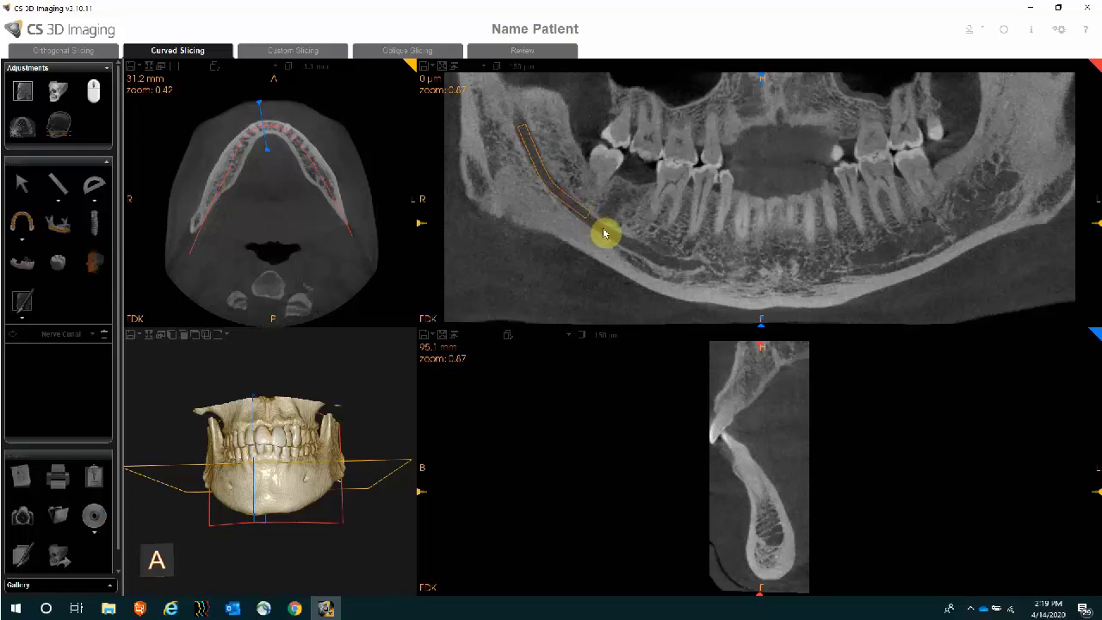
pyautogui.click(615, 238)
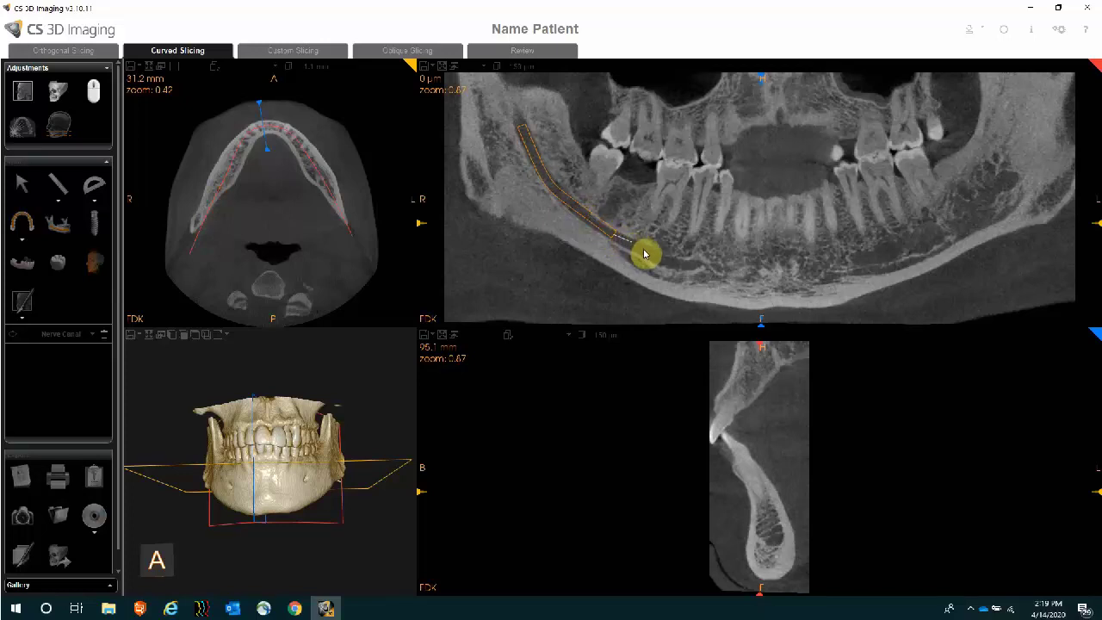
pyautogui.click(675, 264)
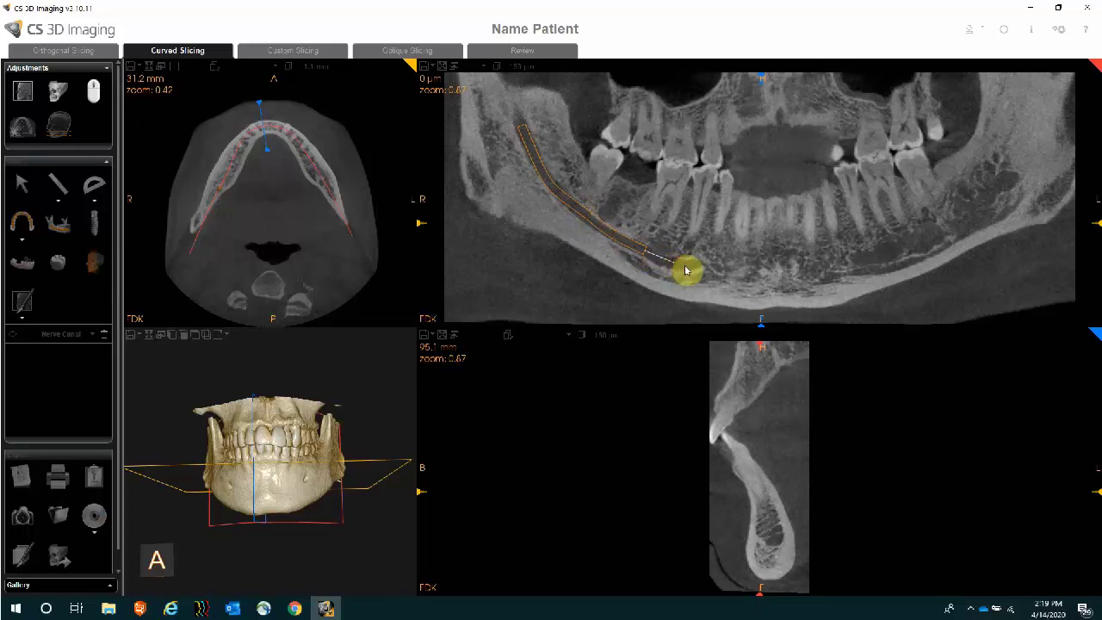
pyautogui.doubleClick(695, 270)
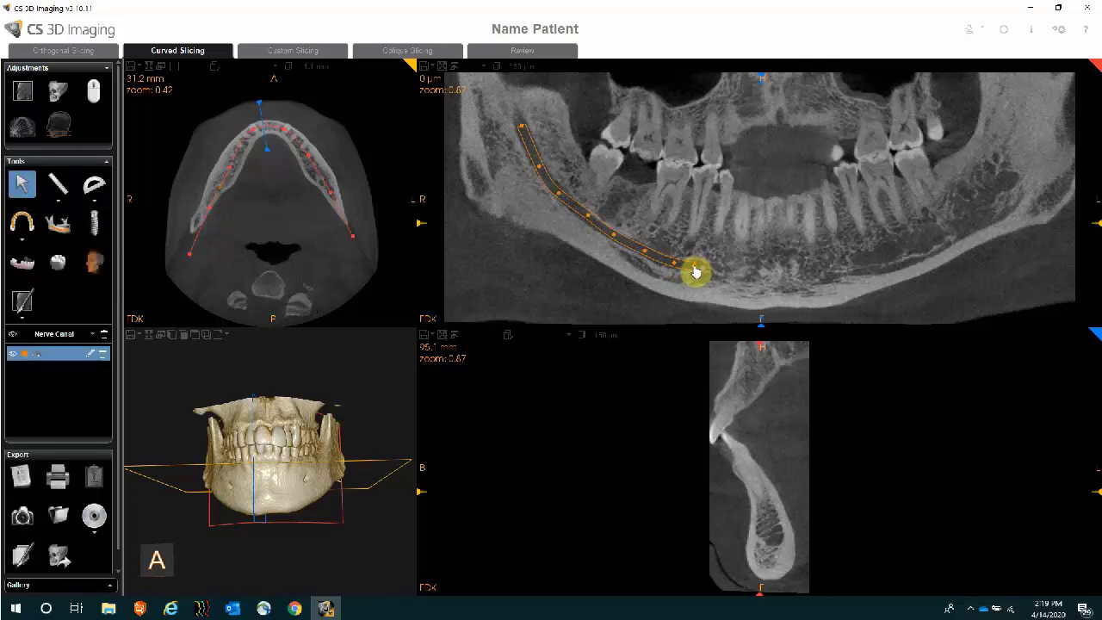
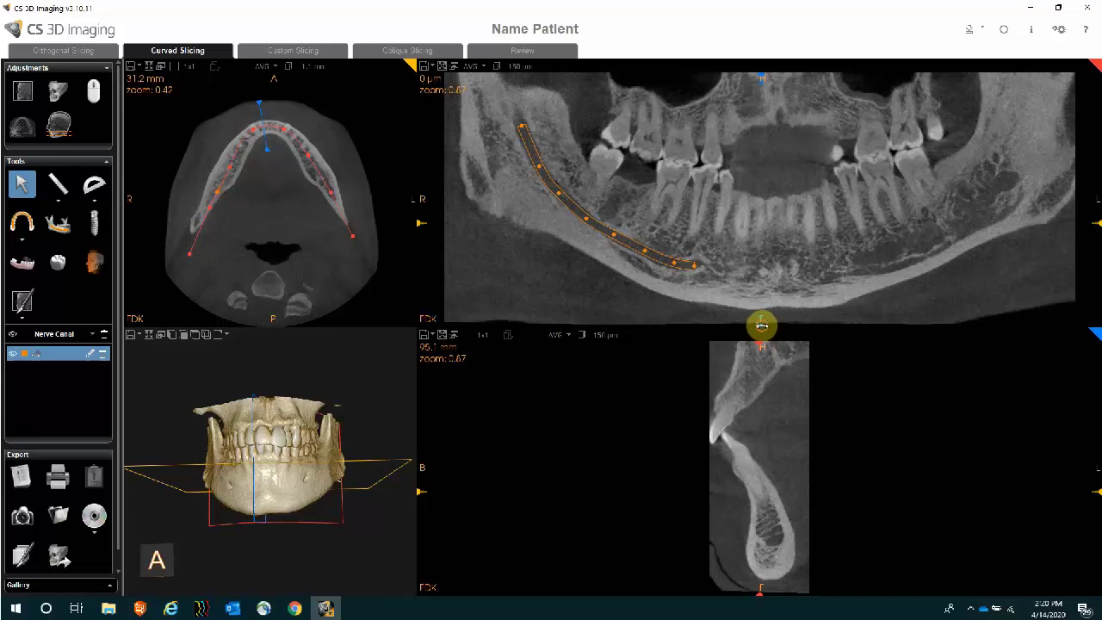
# Bring the cross-sectional slice to the missing molar site on the patient's right at 54.0 mm and tilt it to suit the site
pyautogui.moveTo(761, 324); pyautogui.dragTo(624, 321)
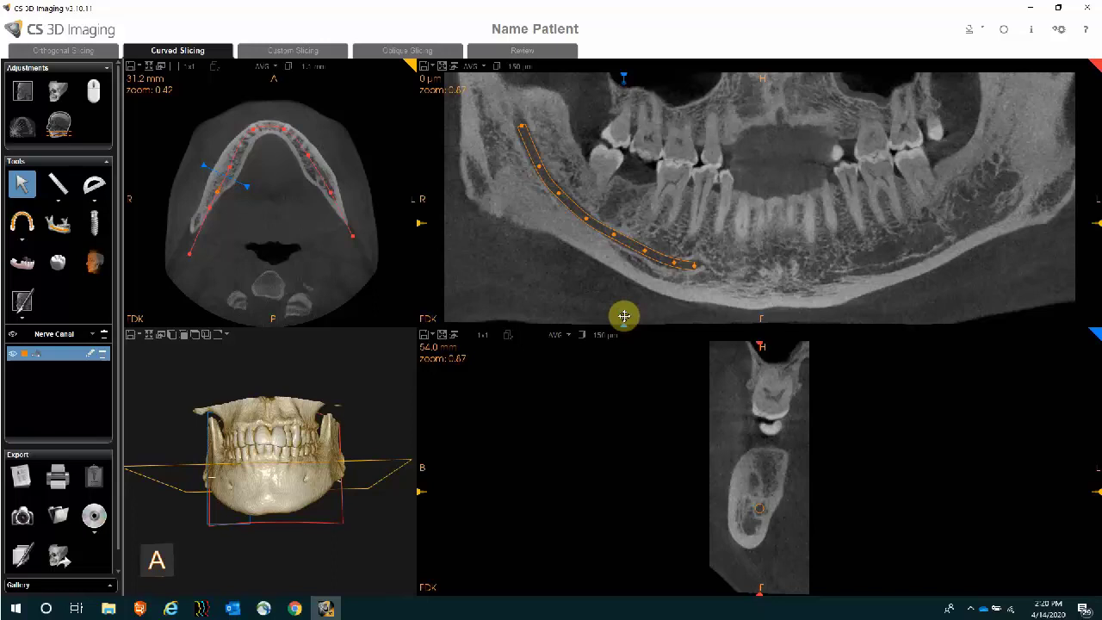
pyautogui.moveTo(624, 316); pyautogui.dragTo(586, 310)
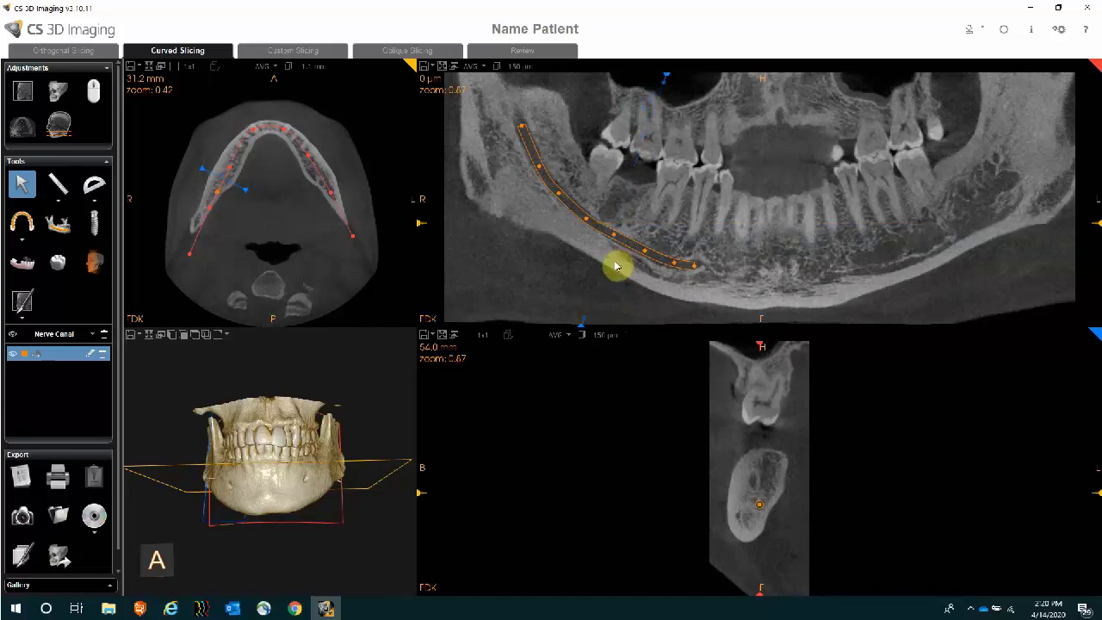
# Check the mouse settings for wheel zooming and magnify the cross-sectional slice to 1.85
pyautogui.click(95, 96)
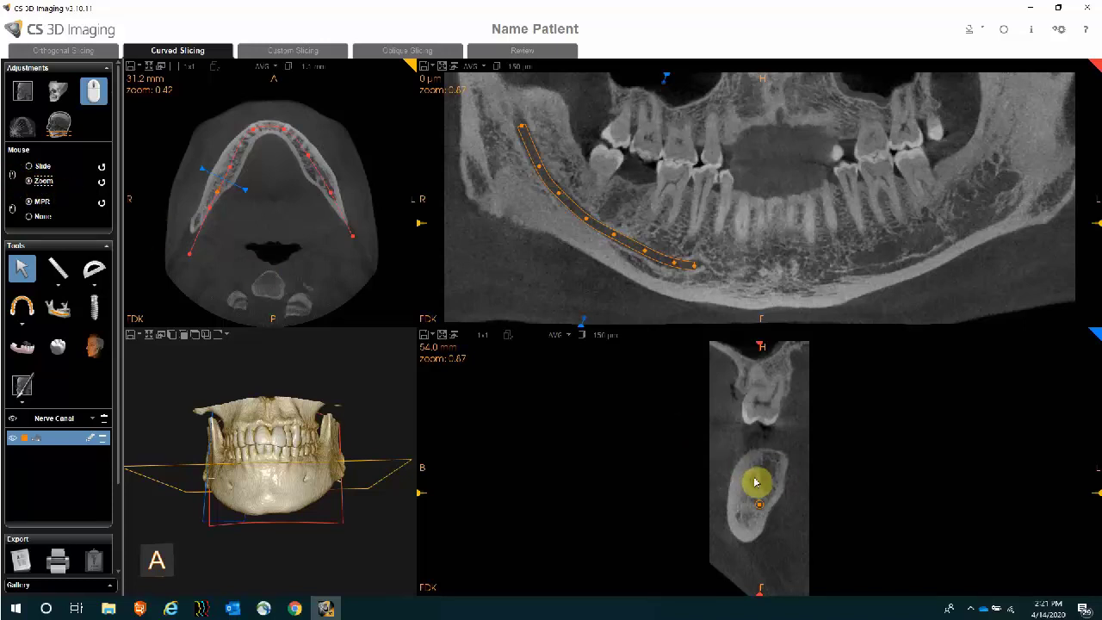
pyautogui.scroll(5, 767, 478)
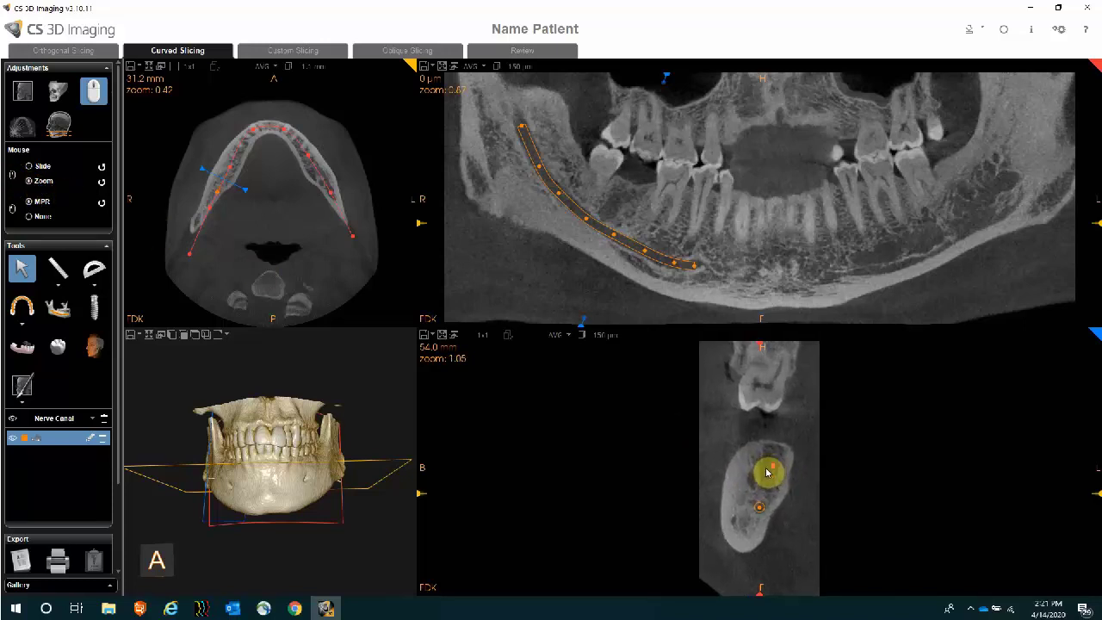
pyautogui.scroll(4, 767, 474)
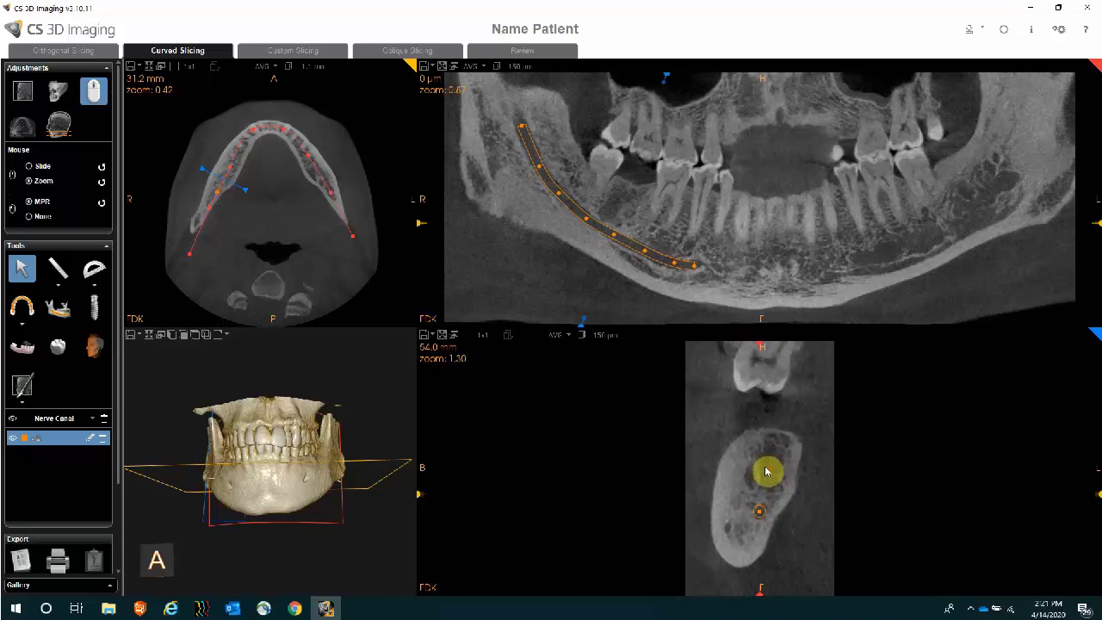
pyautogui.scroll(4, 768, 469)
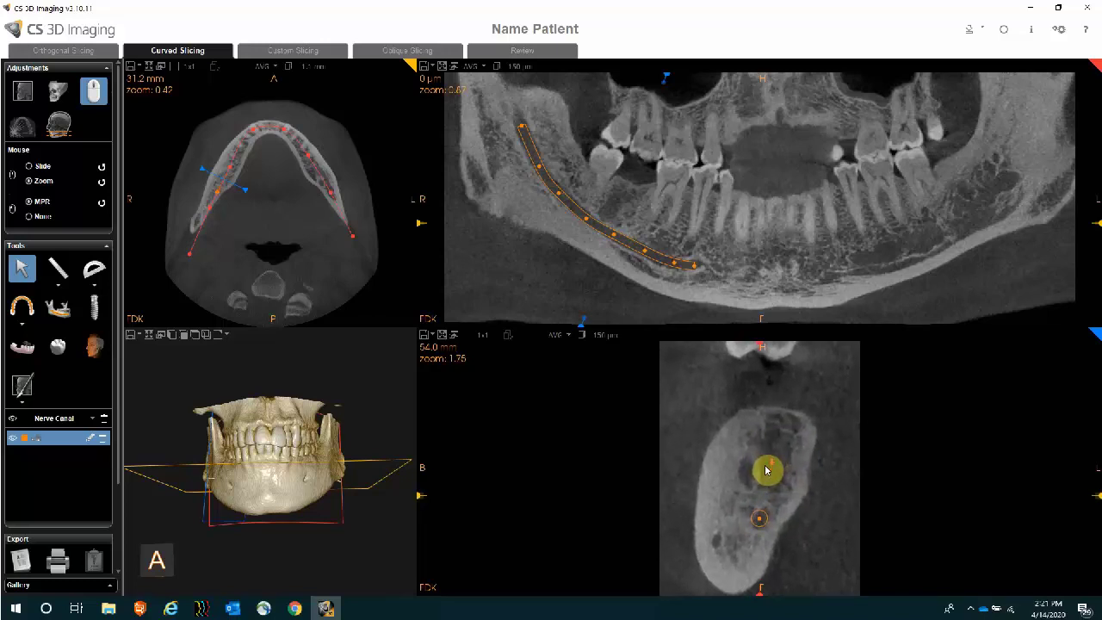
pyautogui.scroll(1, 767, 471)
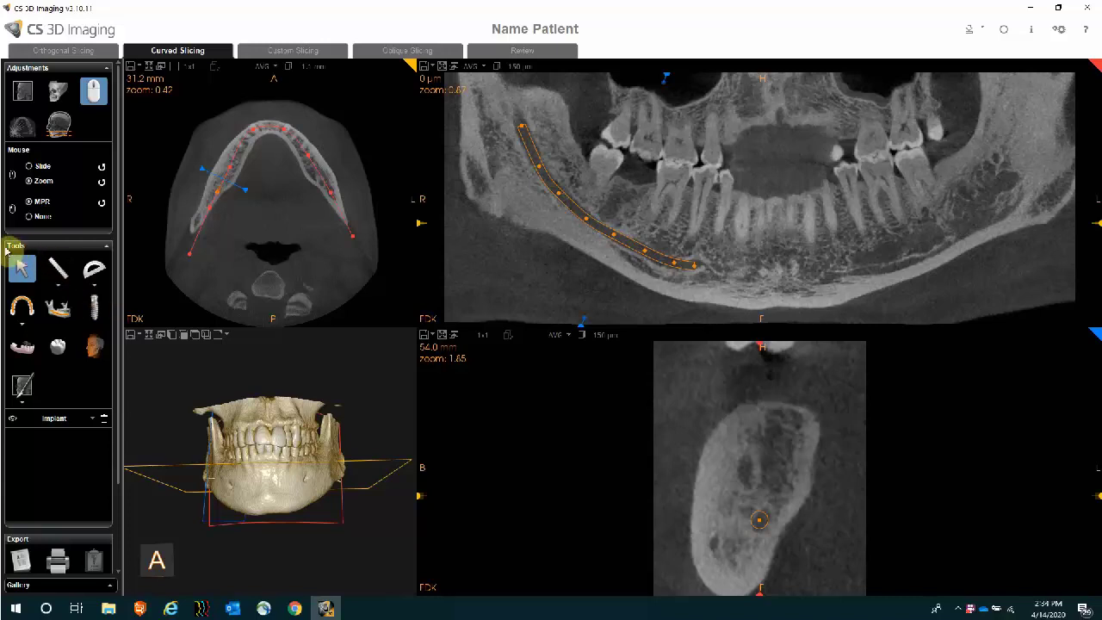
# Start an implant, dismissing the workflow tutorial for good, and draw its axis from the ridge crest down toward the nerve canal in the cross-section
pyautogui.click(96, 312)
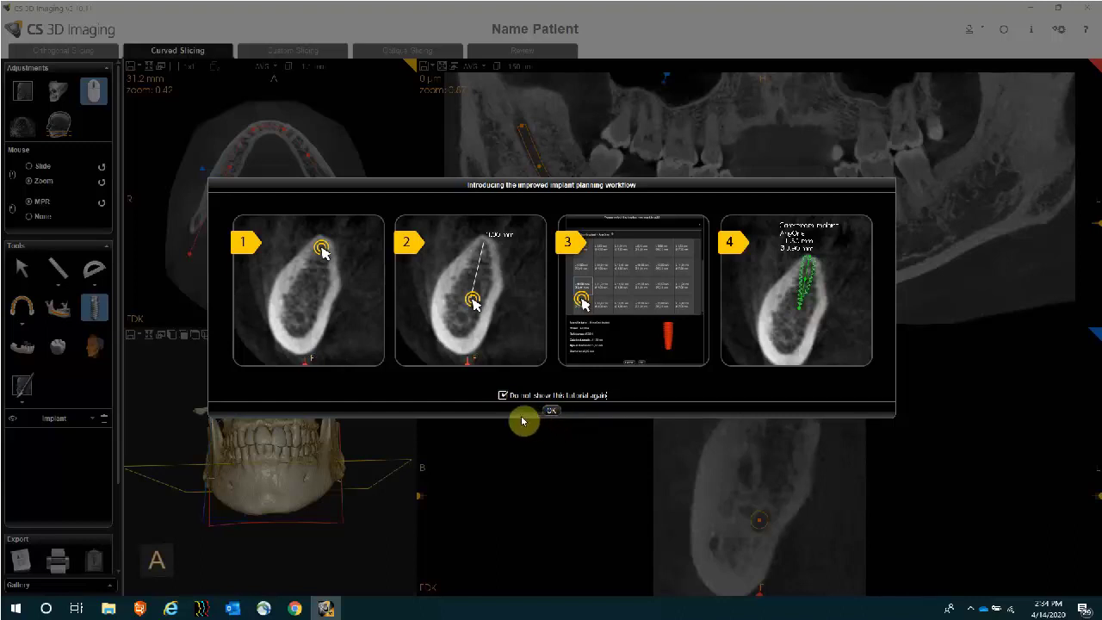
pyautogui.click(503, 396)
pyautogui.click(551, 412)
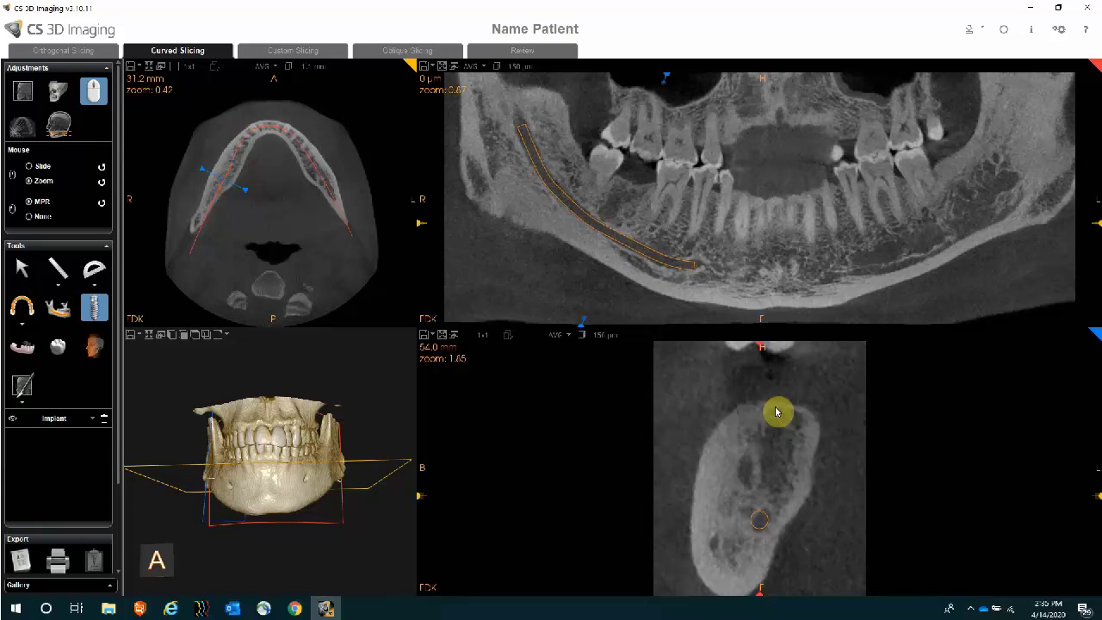
pyautogui.moveTo(776, 411); pyautogui.dragTo(760, 485)
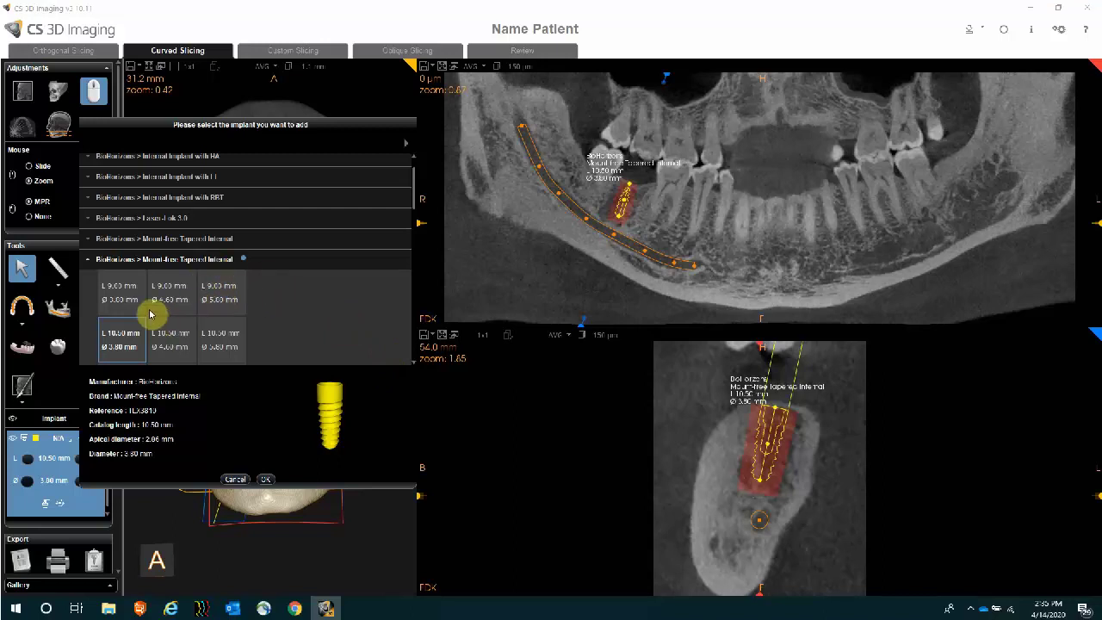
# Try the BioHorizons Mount-free Tapered Internal implant in lengths and diameters of 9.00 × 4.60, 10.50 × 5.80 and 9.00 × 3.80 mm
pyautogui.click(171, 292)
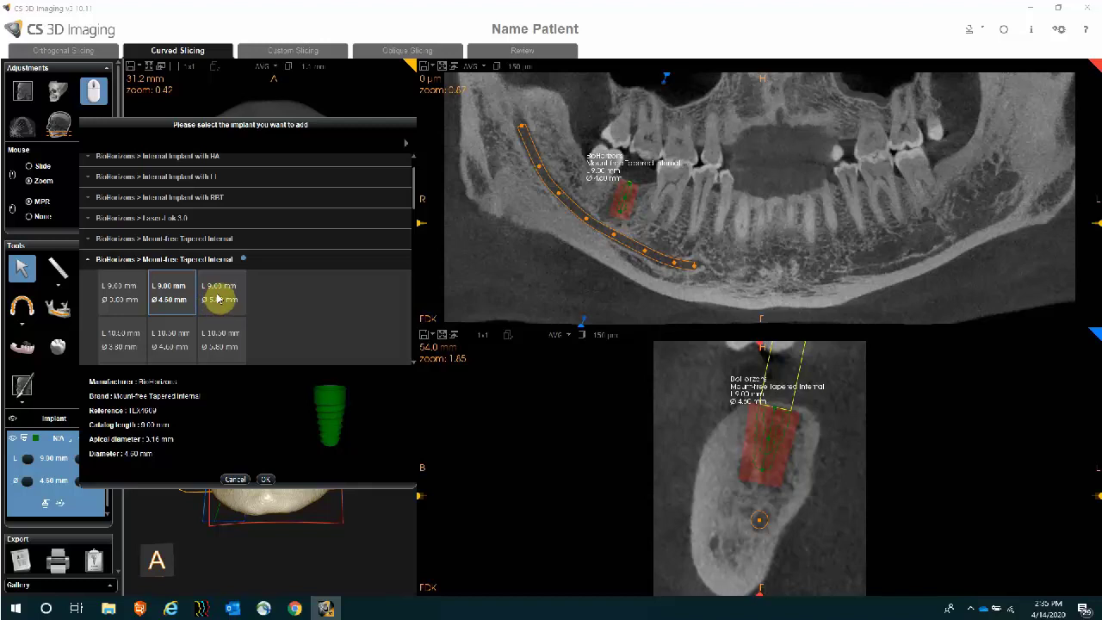
pyautogui.click(217, 343)
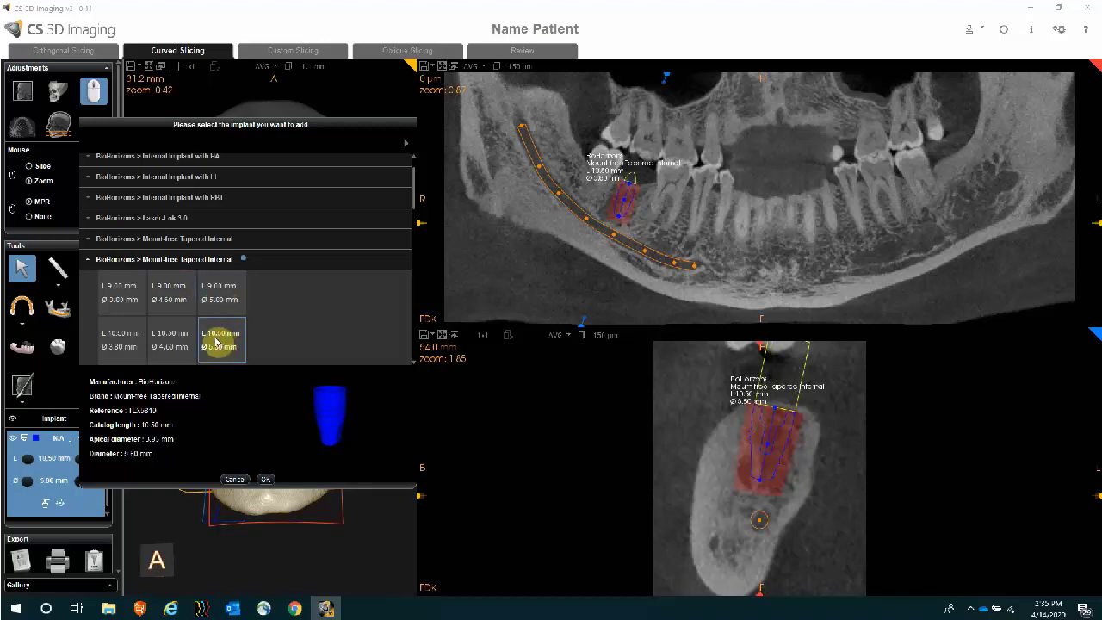
pyautogui.click(118, 293)
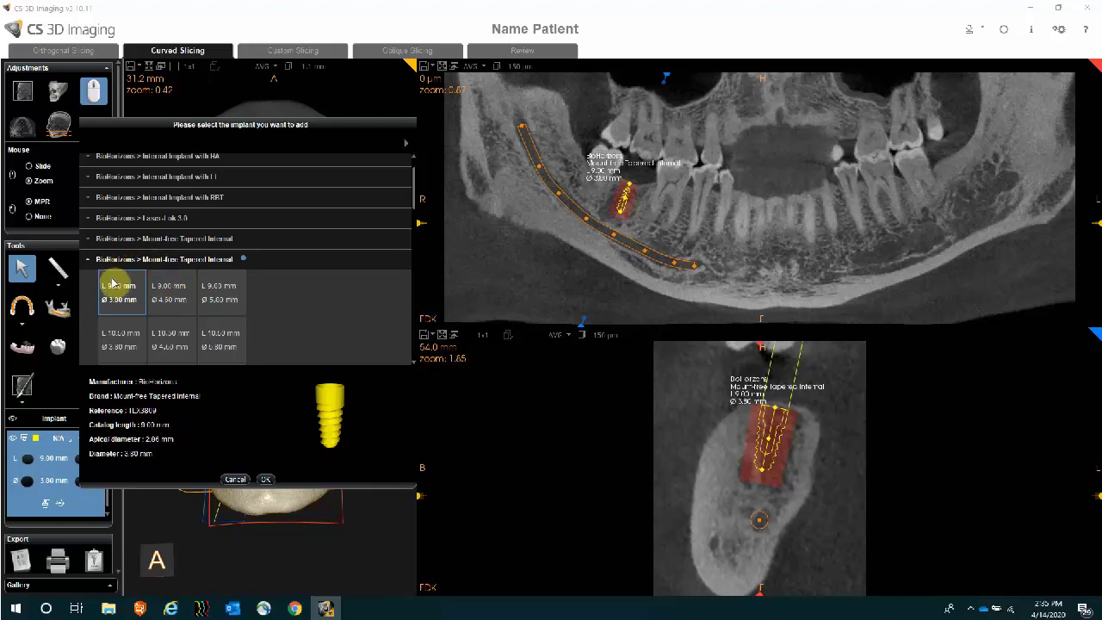
# Reveal the manufacturer filter, include AstraTech to view its OsseoSpeed product lines, and exclude AstraTech again
pyautogui.click(404, 145)
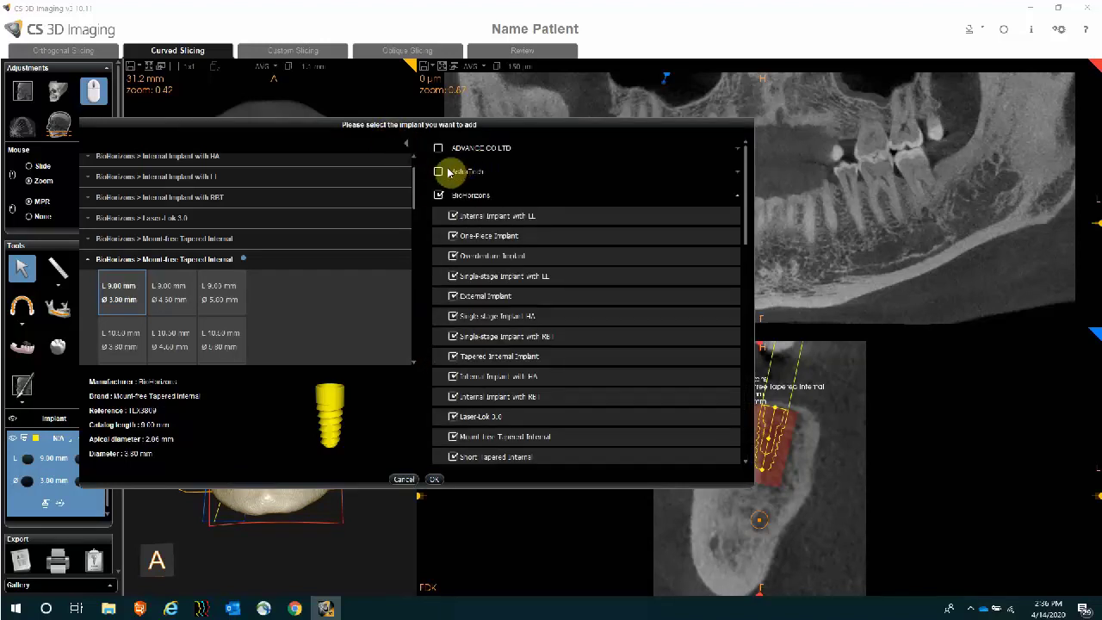
pyautogui.click(439, 174)
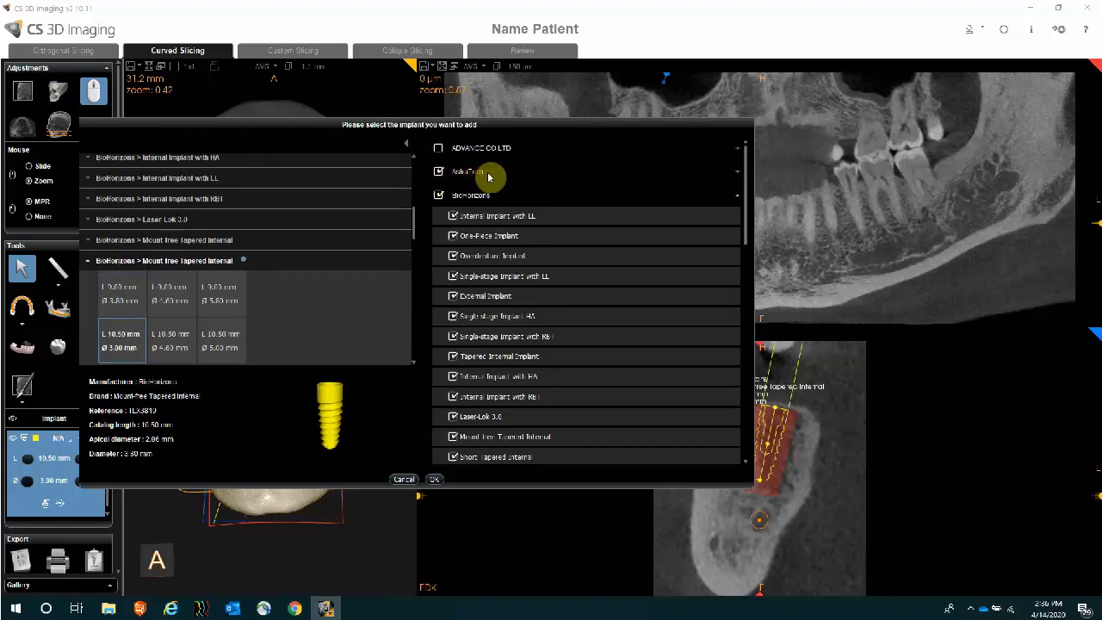
pyautogui.click(738, 175)
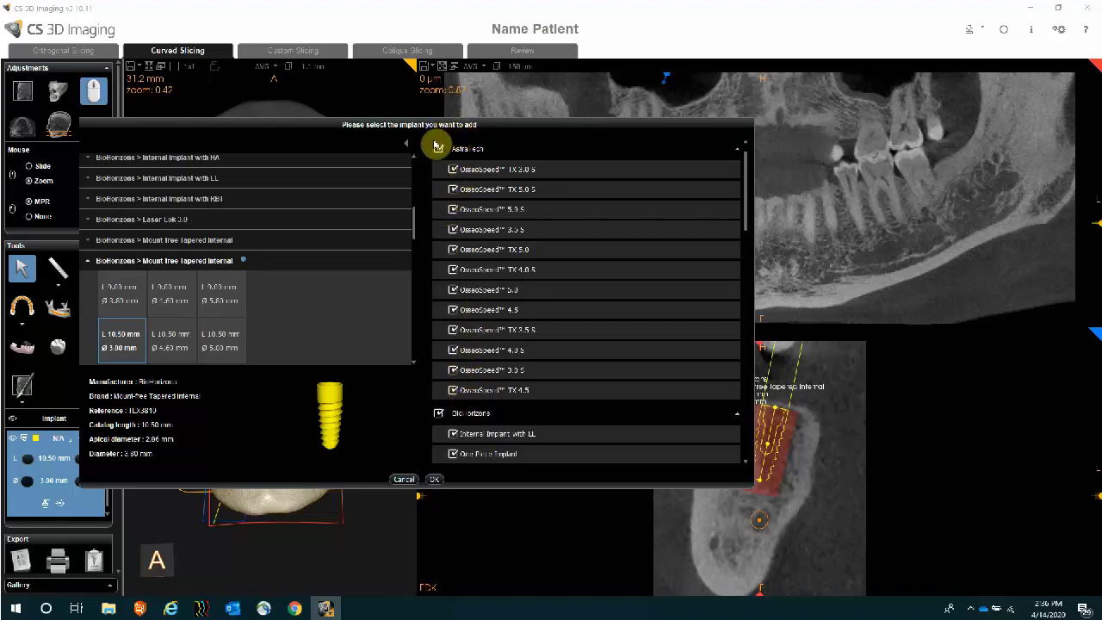
pyautogui.click(439, 150)
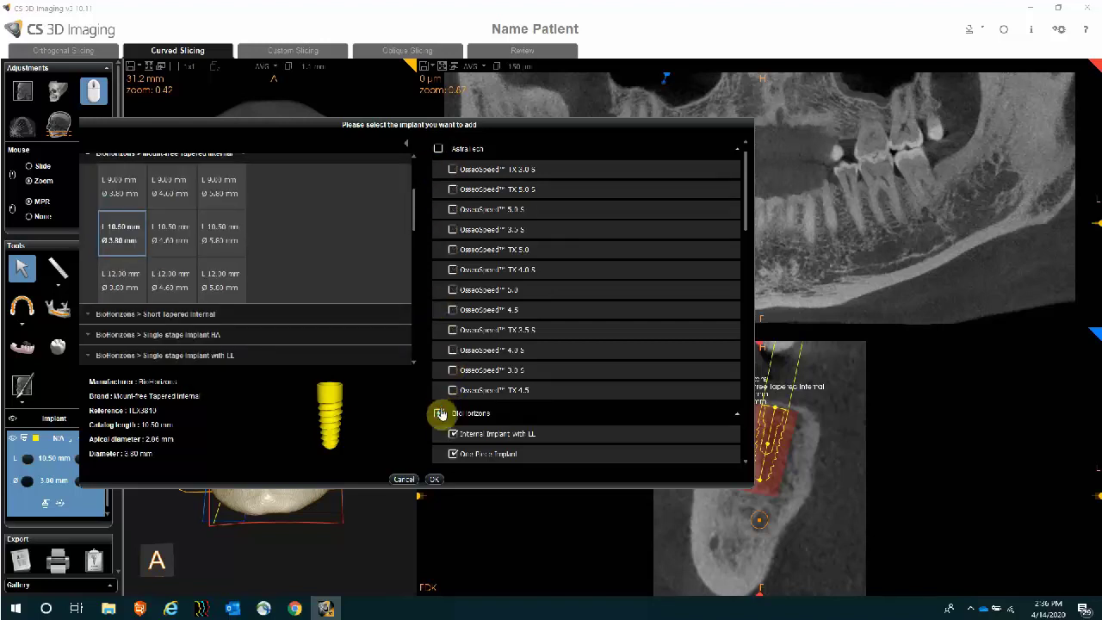
# Exclude BioHorizons and Biomet 3i from the implant selection and collapse their product lists
pyautogui.click(439, 413)
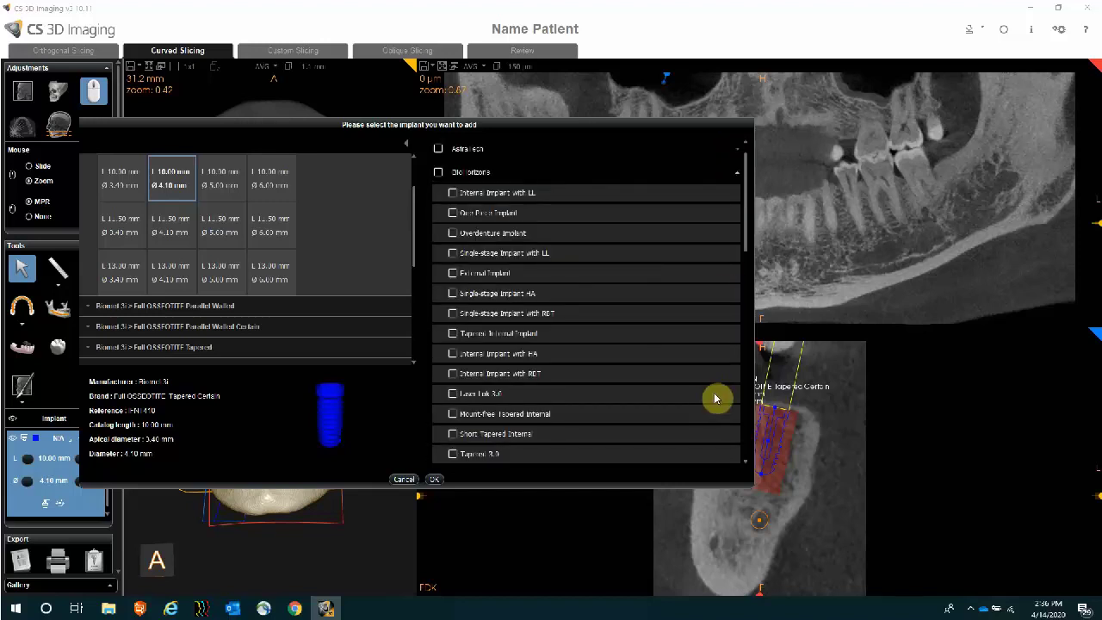
pyautogui.click(736, 173)
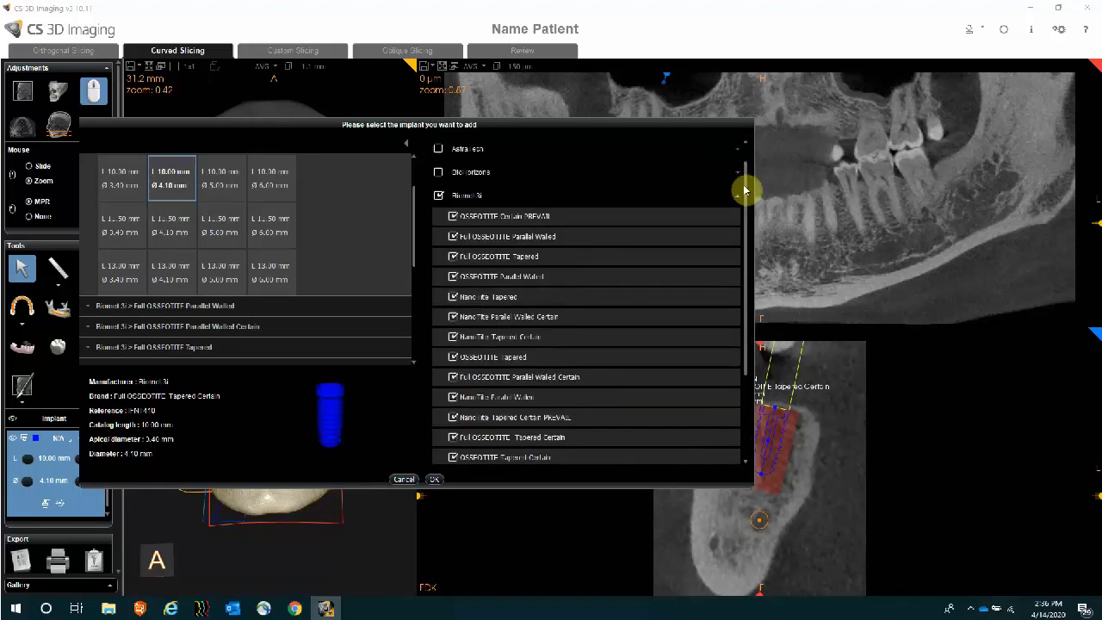
pyautogui.click(737, 197)
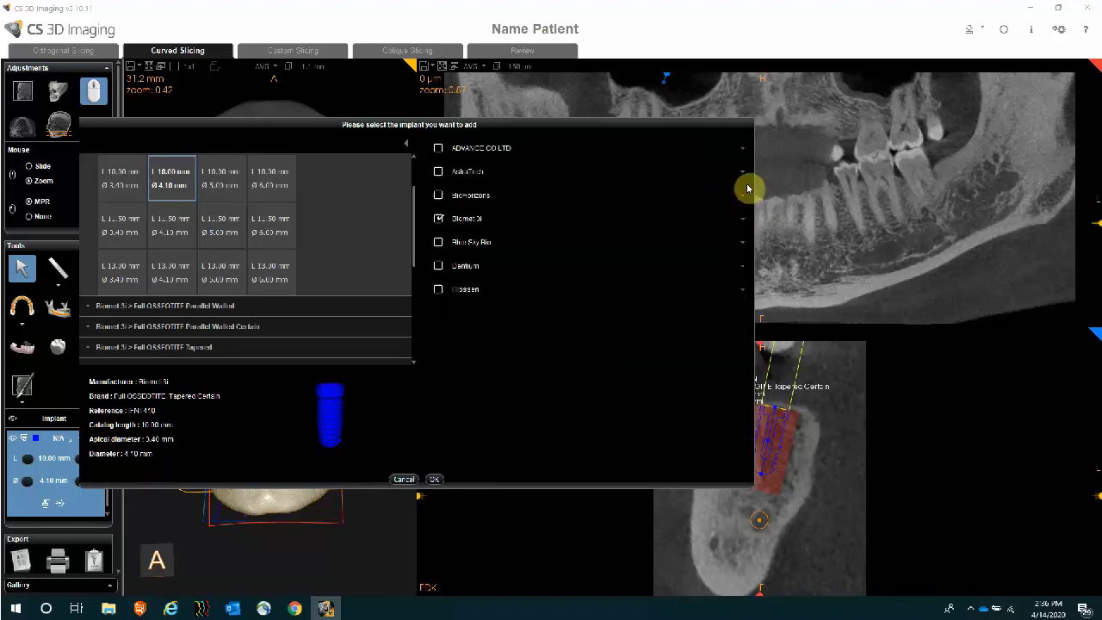
pyautogui.click(438, 219)
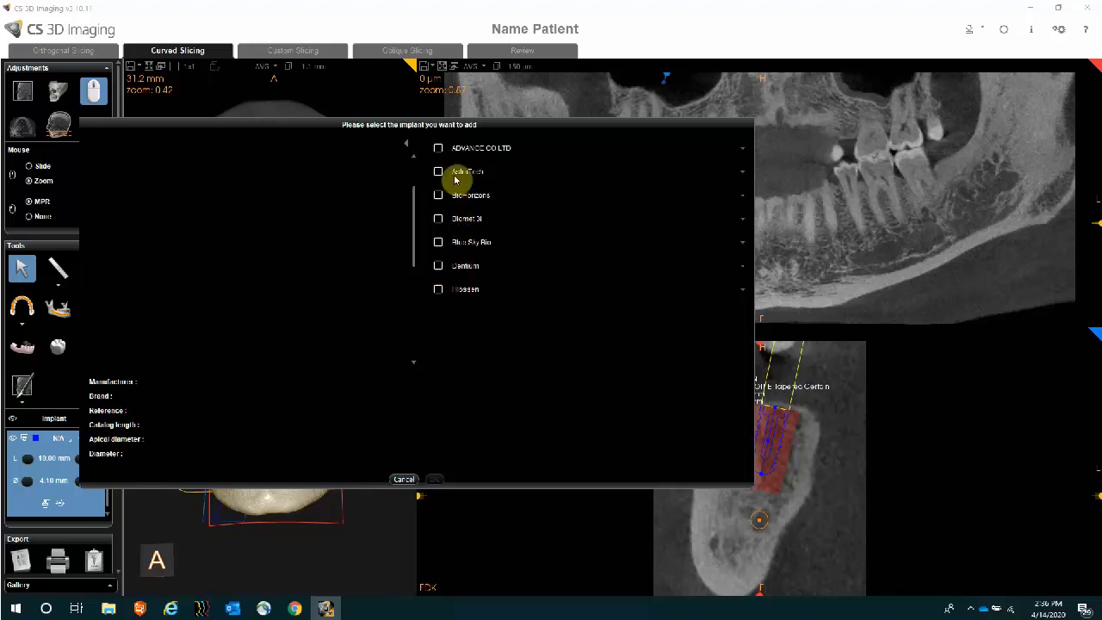
# Include only BioHorizons' Internal Implant with LL, One-Piece Implant, Overdenture Implant, Single-stage Implant with LL and External Implant lines
pyautogui.click(743, 197)
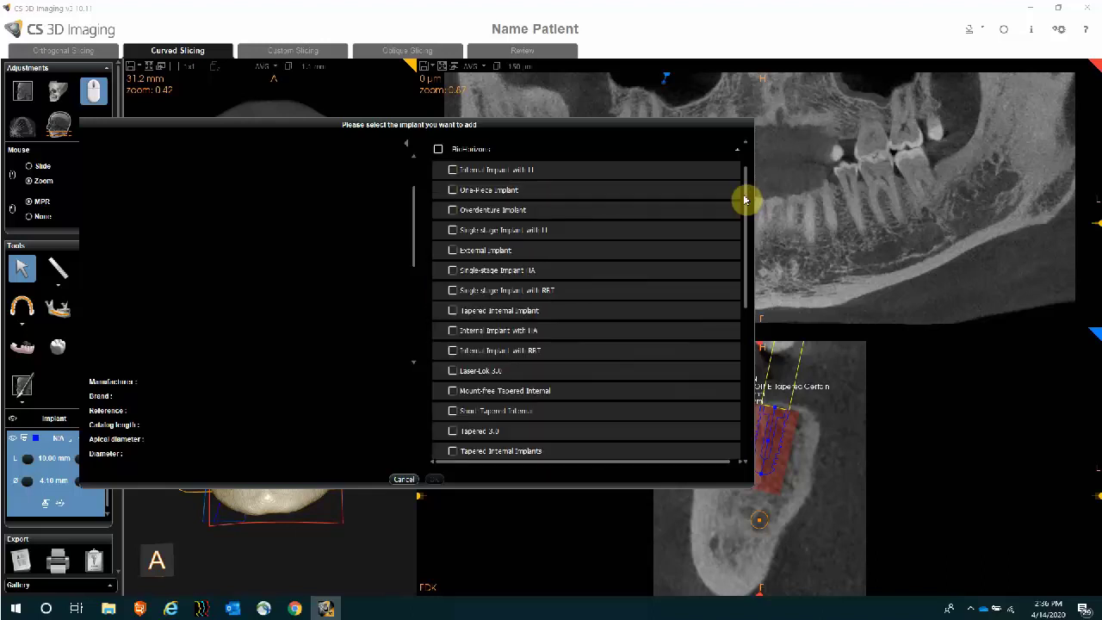
pyautogui.click(454, 172)
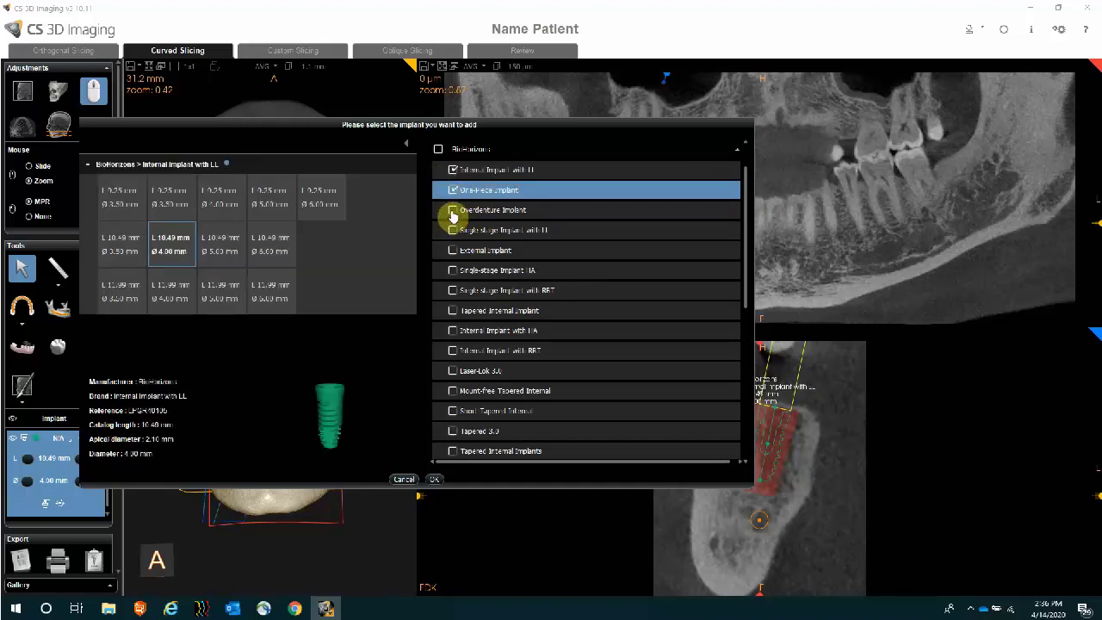
pyautogui.click(452, 210)
pyautogui.click(453, 231)
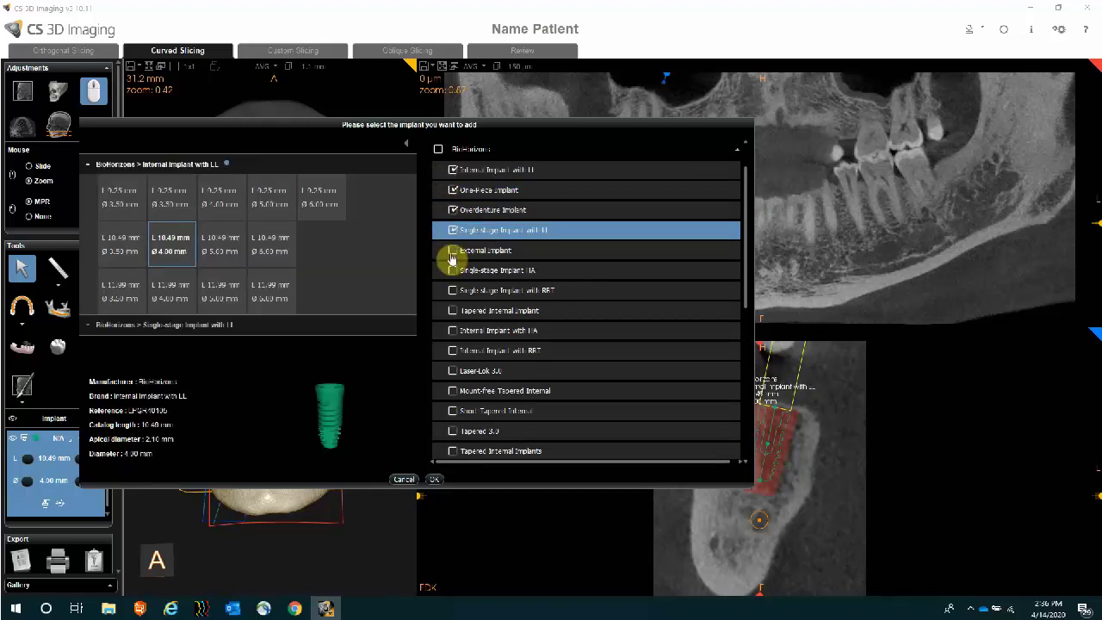
pyautogui.click(456, 251)
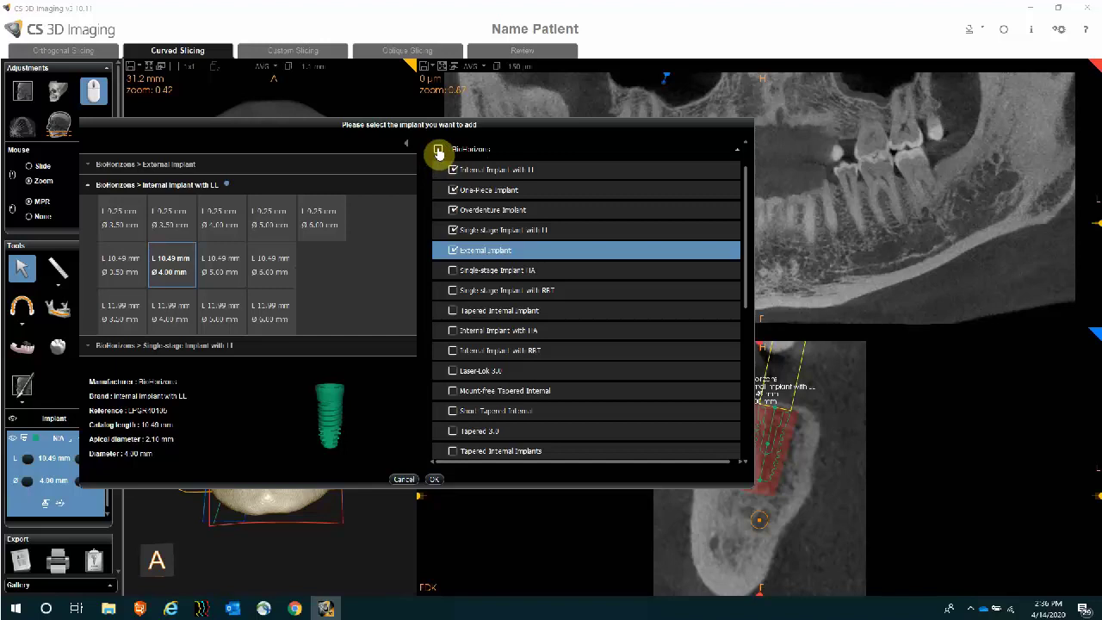
# Accept the 10.49 × 4.00 mm Internal Implant with LL and adjust its position and tilt above the nerve canal in the cross-section
pyautogui.click(434, 480)
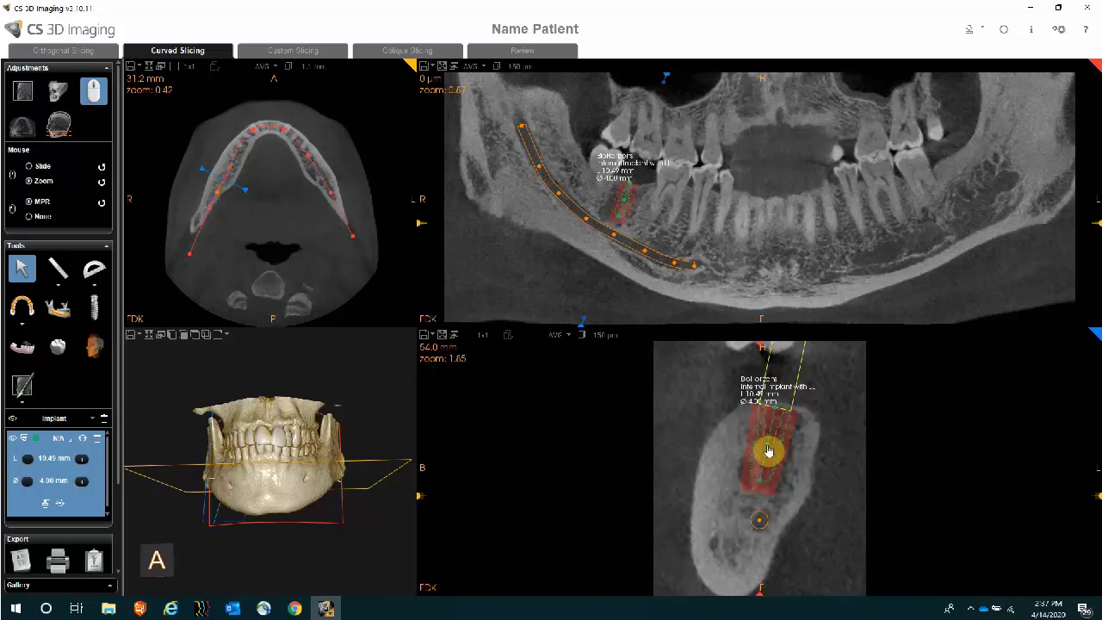
pyautogui.click(769, 451)
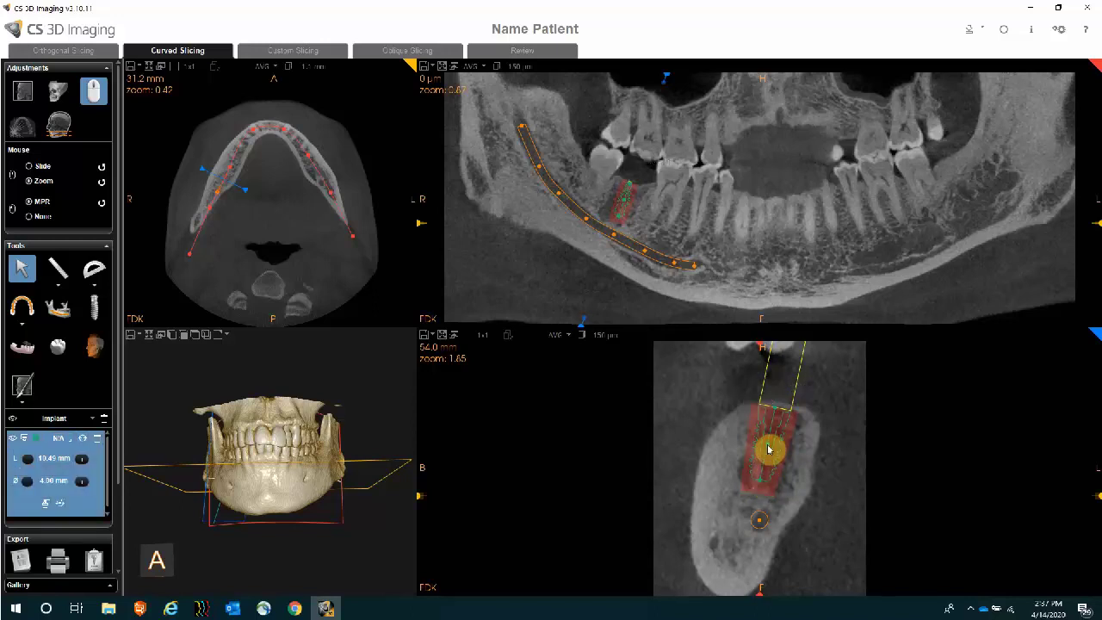
pyautogui.moveTo(769, 449)
pyautogui.mouseDown()
pyautogui.moveTo(743, 451)
pyautogui.moveTo(771, 448)
pyautogui.moveTo(763, 487)
pyautogui.moveTo(771, 415)
pyautogui.moveTo(760, 489)
pyautogui.moveTo(770, 468)
pyautogui.mouseUp()
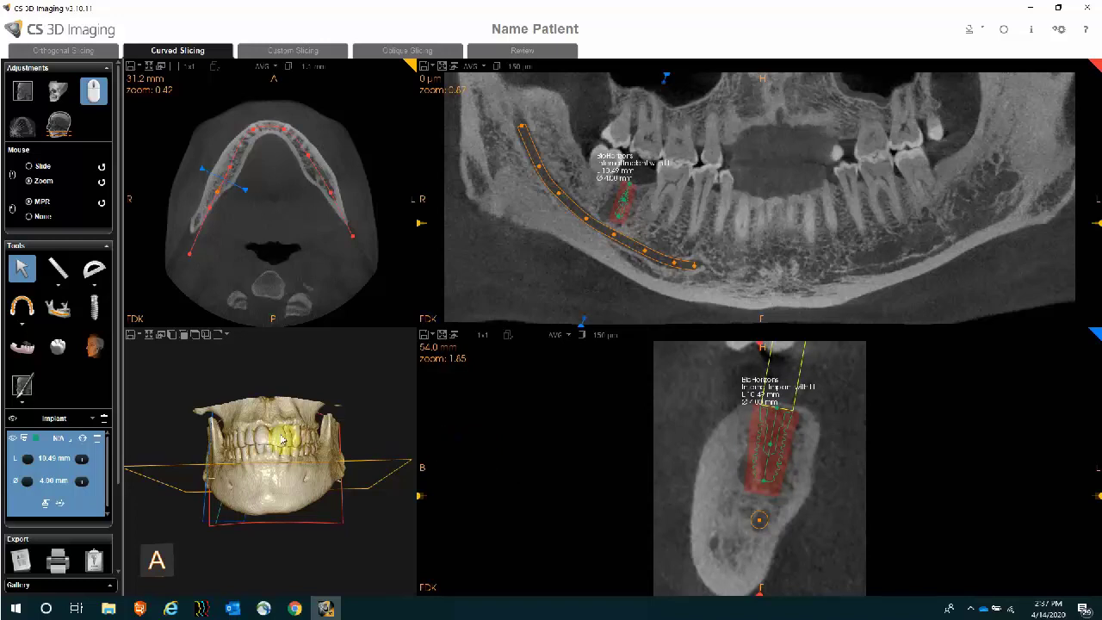
pyautogui.moveTo(256, 437); pyautogui.dragTo(362, 442)
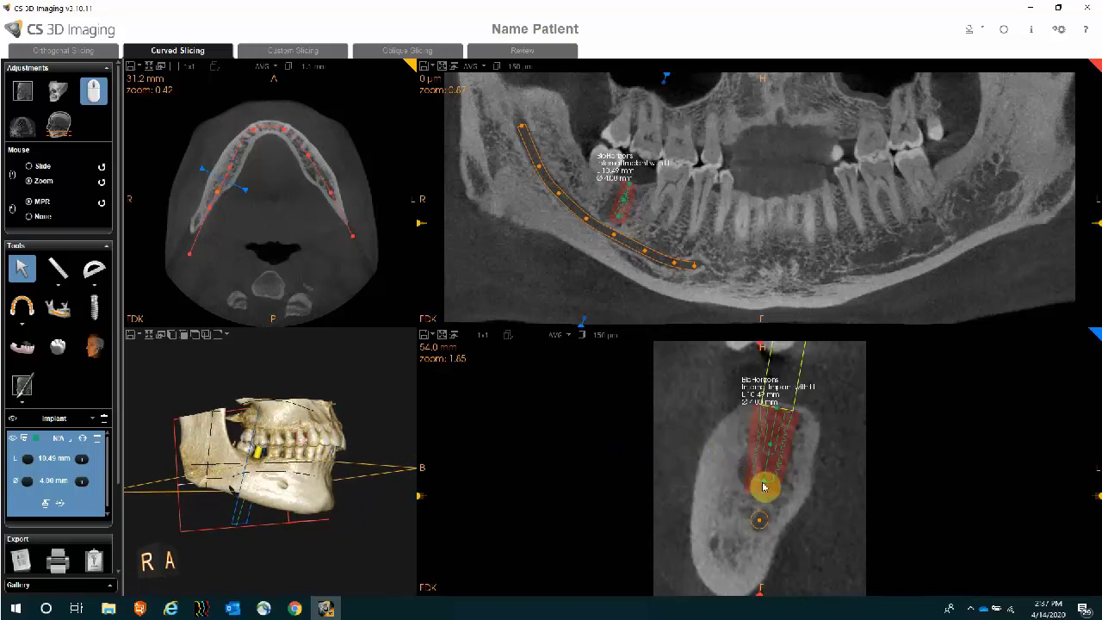
pyautogui.moveTo(766, 487); pyautogui.dragTo(753, 484)
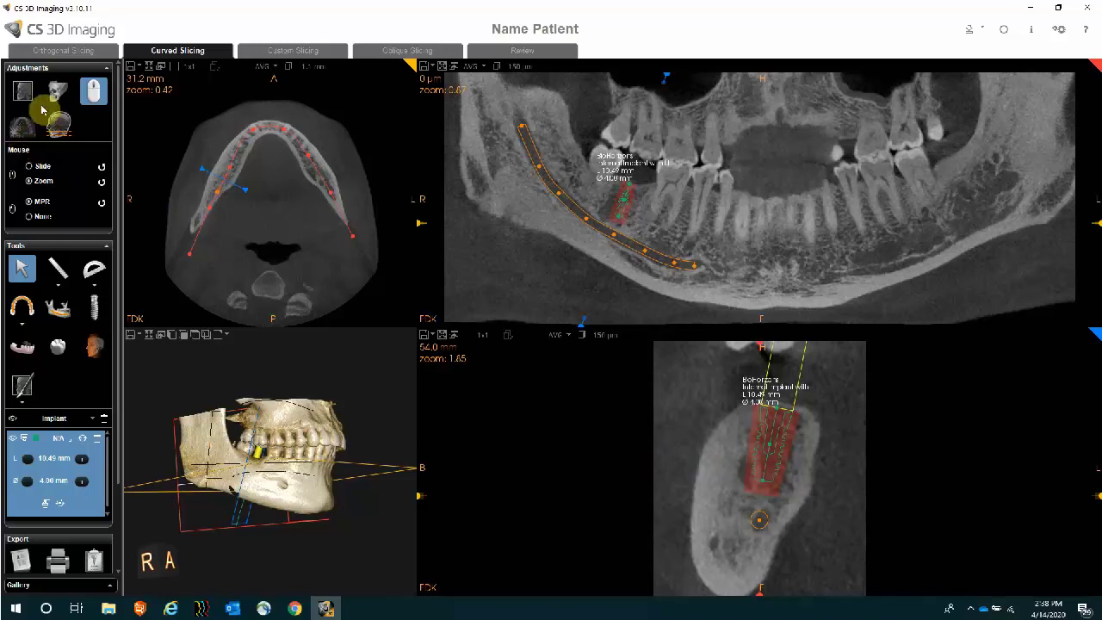
# Make the 3D bone rendering semi-transparent in the 3D adjustments and inspect the implant and nerve canal from the jaw's right side
pyautogui.click(93, 90)
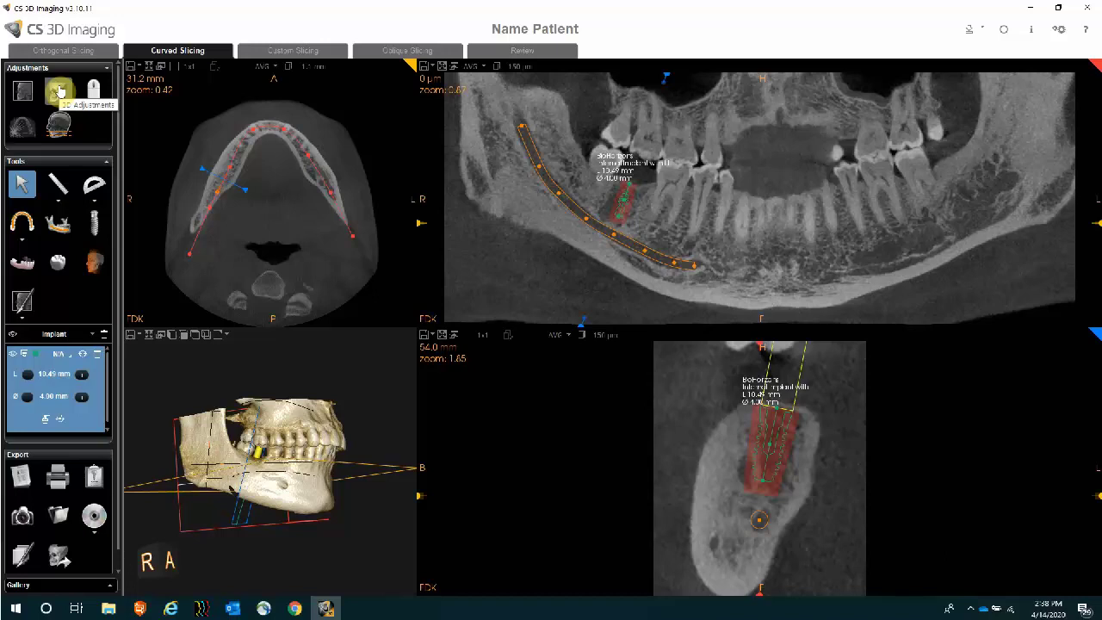
pyautogui.click(58, 91)
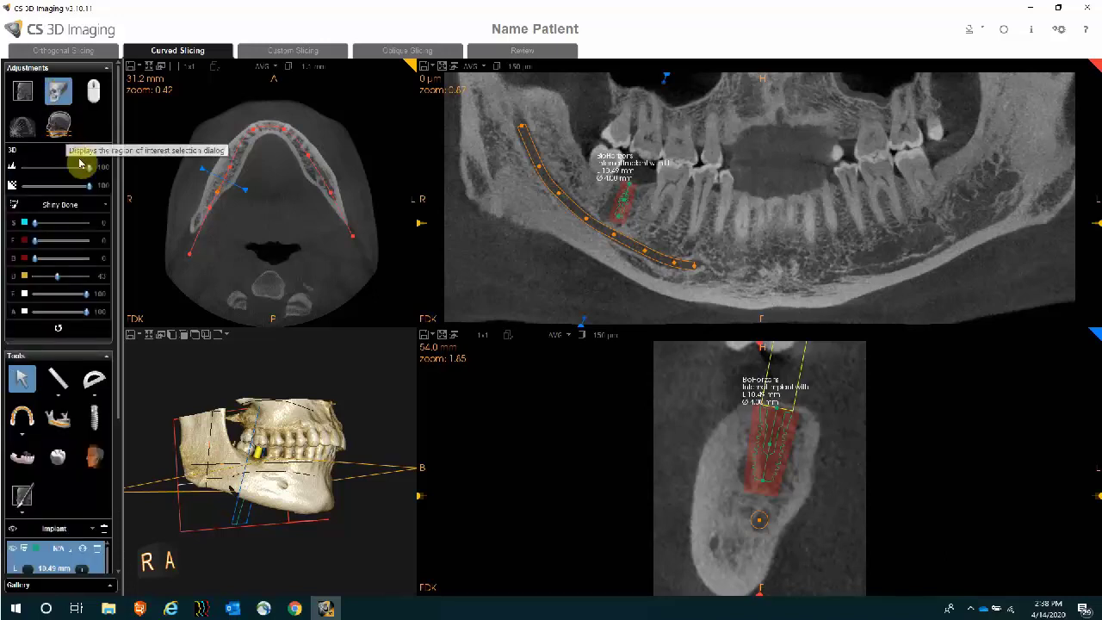
pyautogui.moveTo(89, 185); pyautogui.dragTo(55, 190)
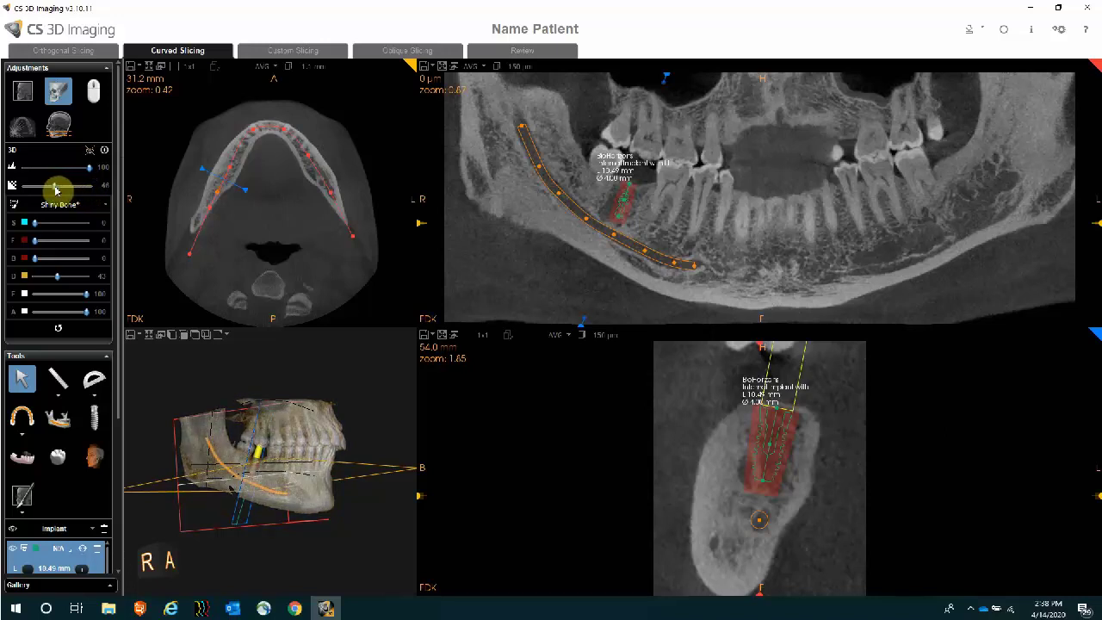
pyautogui.moveTo(206, 434); pyautogui.dragTo(172, 431)
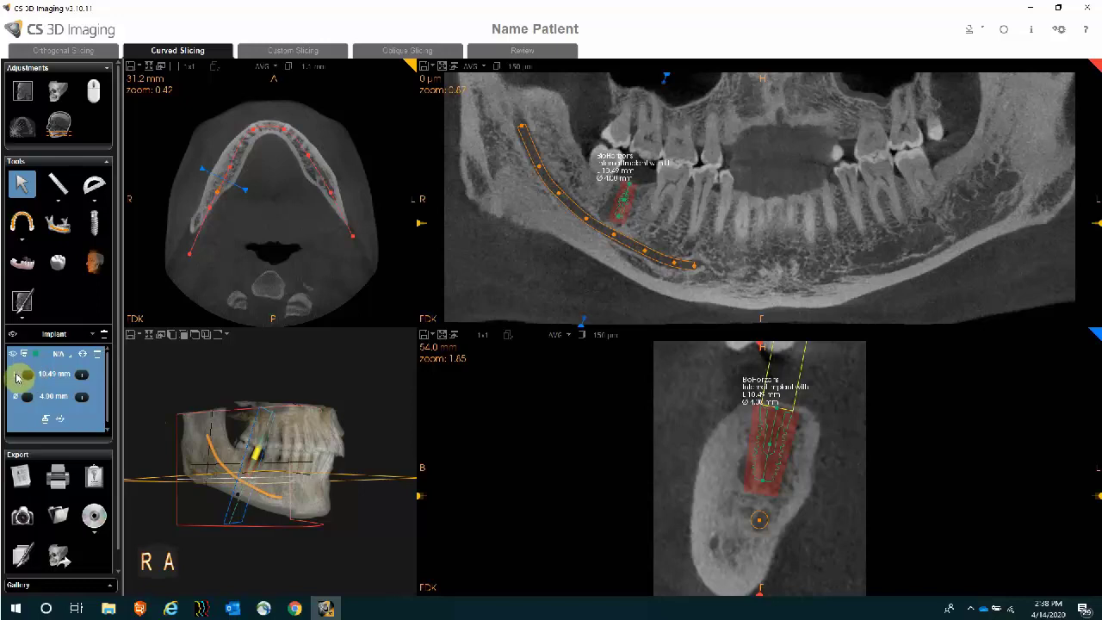
# Try an implant length of 11.99 mm, followed by a length of 9.25 mm with a 3.50 mm diameter
pyautogui.click(83, 379)
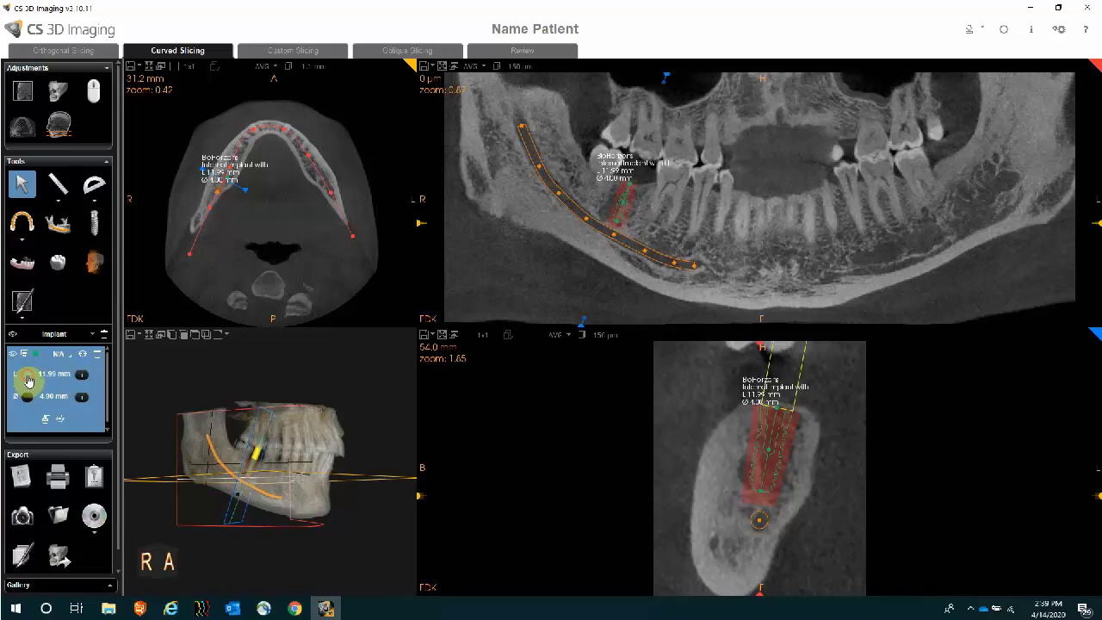
pyautogui.click(28, 380)
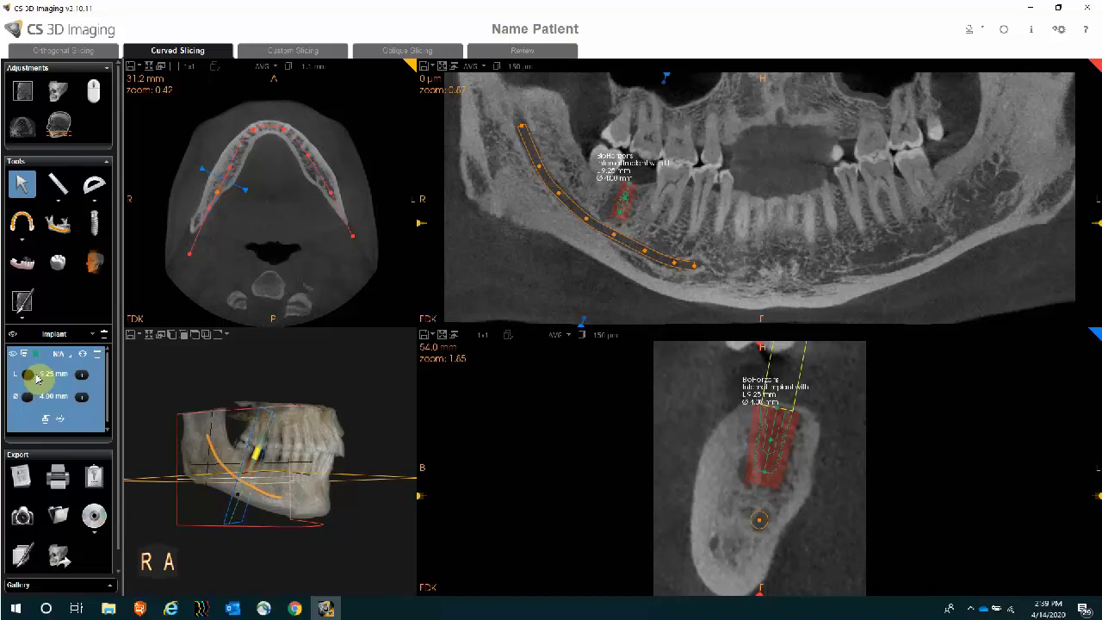
pyautogui.click(27, 399)
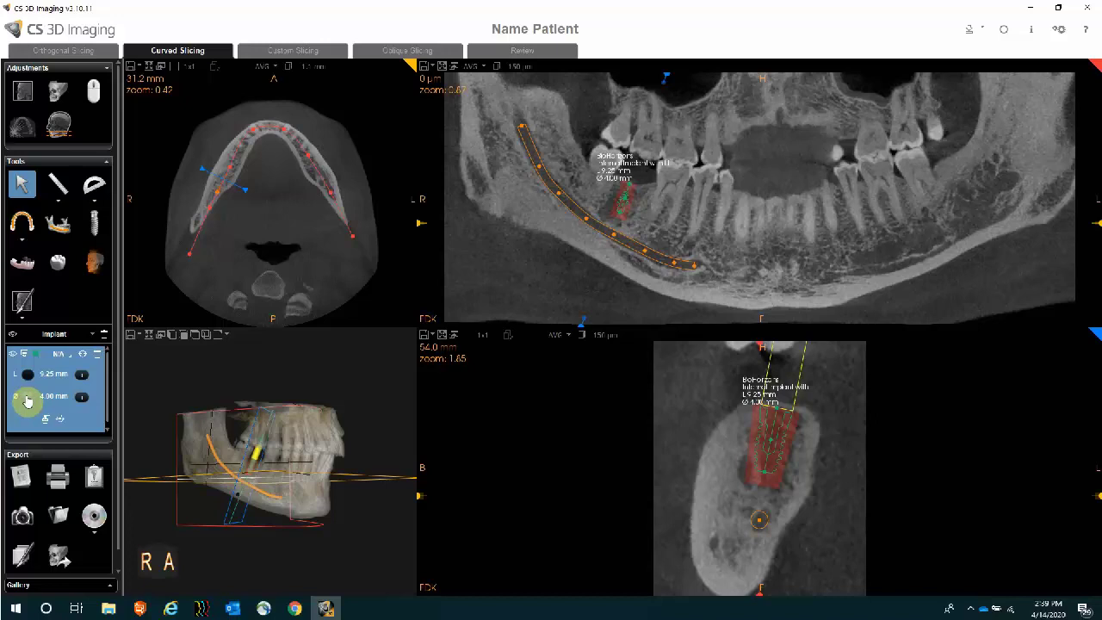
pyautogui.click(27, 399)
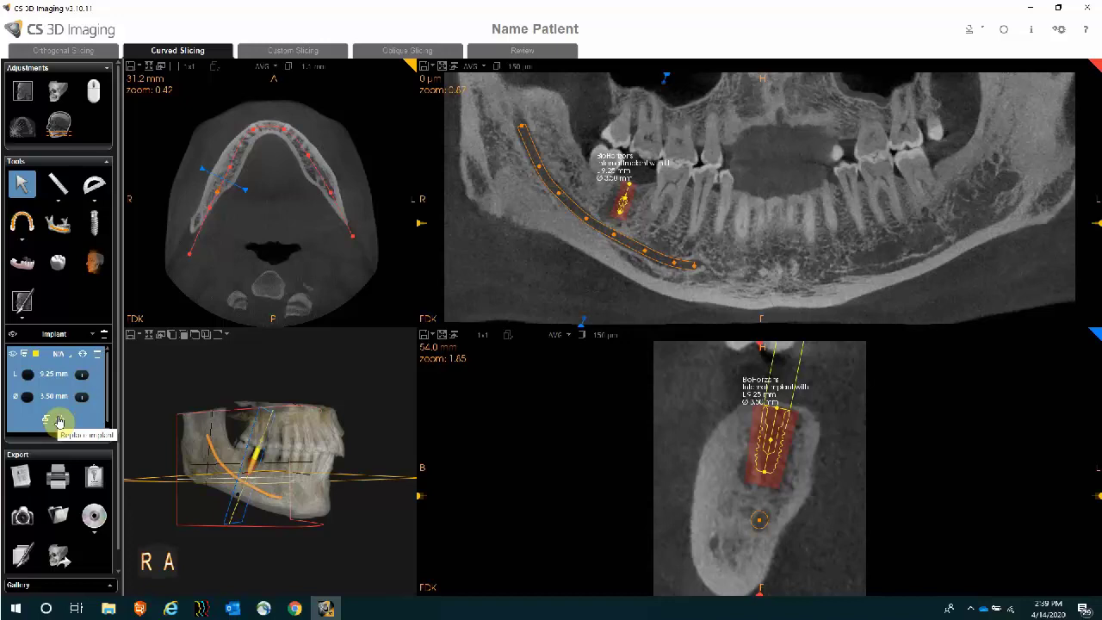
# Replace the implant with the BioHorizons Internal Implant with LL model of 9.25 mm length and 5.00 mm diameter
pyautogui.click(62, 424)
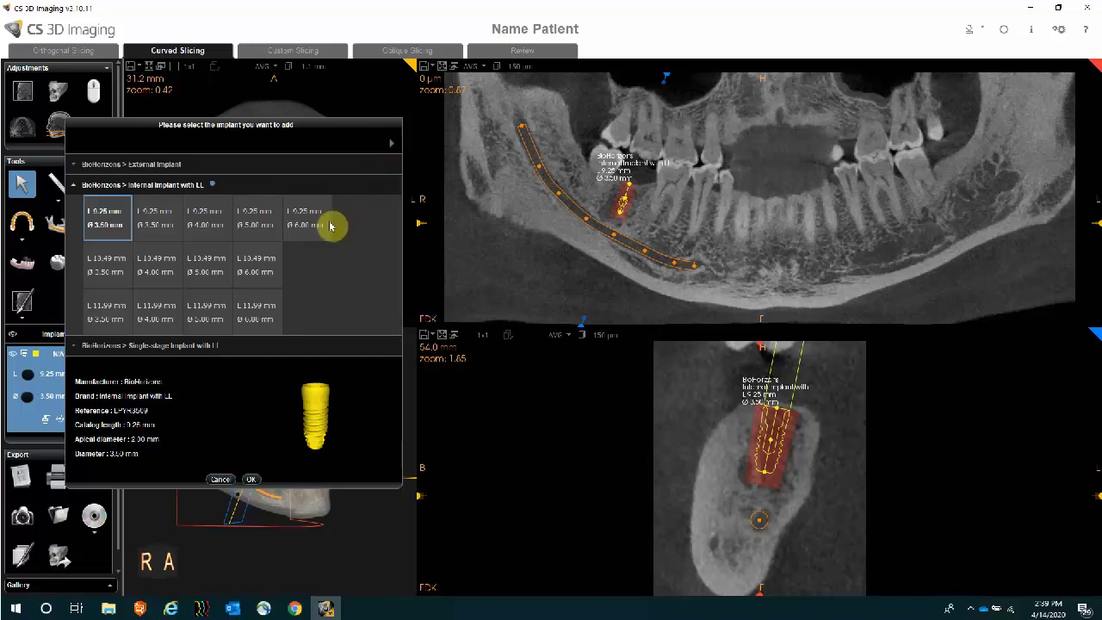
pyautogui.click(256, 218)
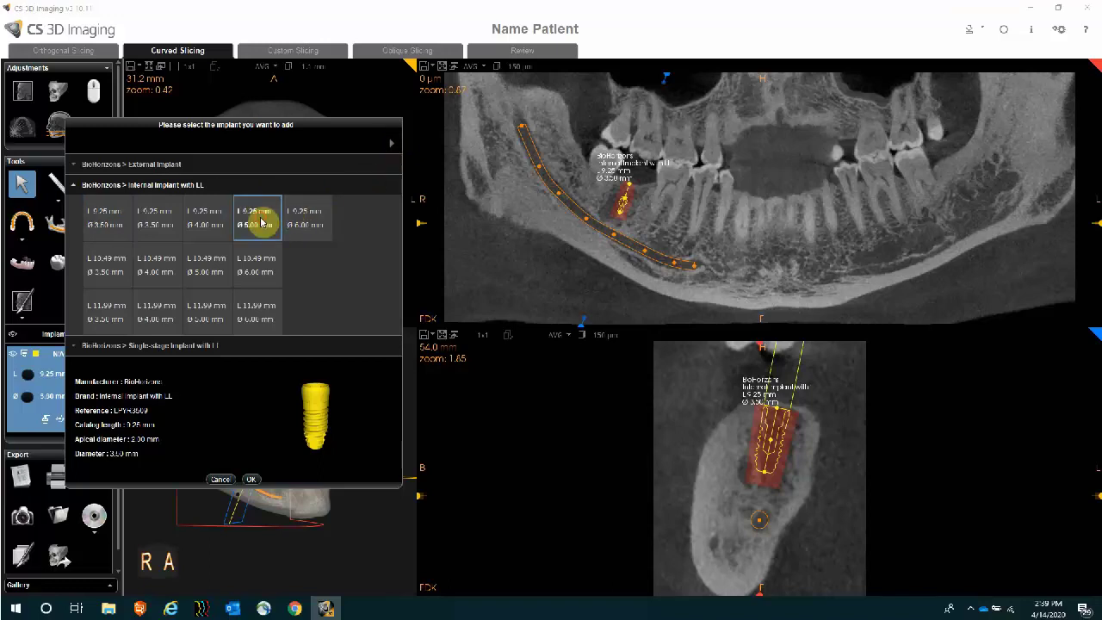
pyautogui.click(249, 480)
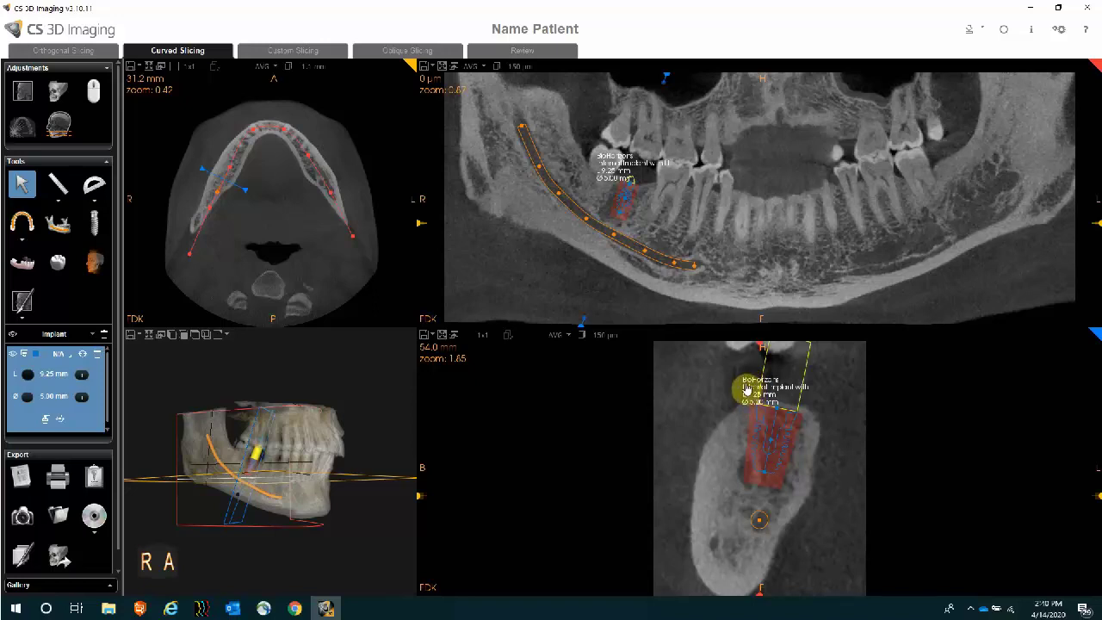
# Move the implant's property label clear of the bone in the cross-section and hide the implant's properties
pyautogui.moveTo(727, 385)
pyautogui.mouseDown()
pyautogui.moveTo(664, 374)
pyautogui.moveTo(654, 382)
pyautogui.mouseUp()
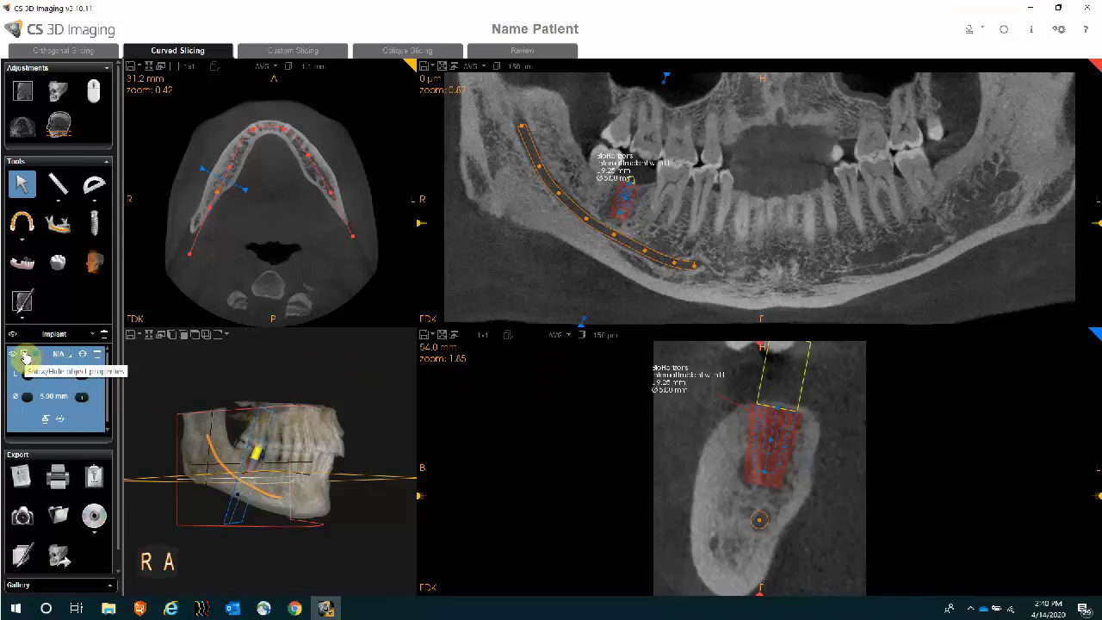
pyautogui.click(25, 357)
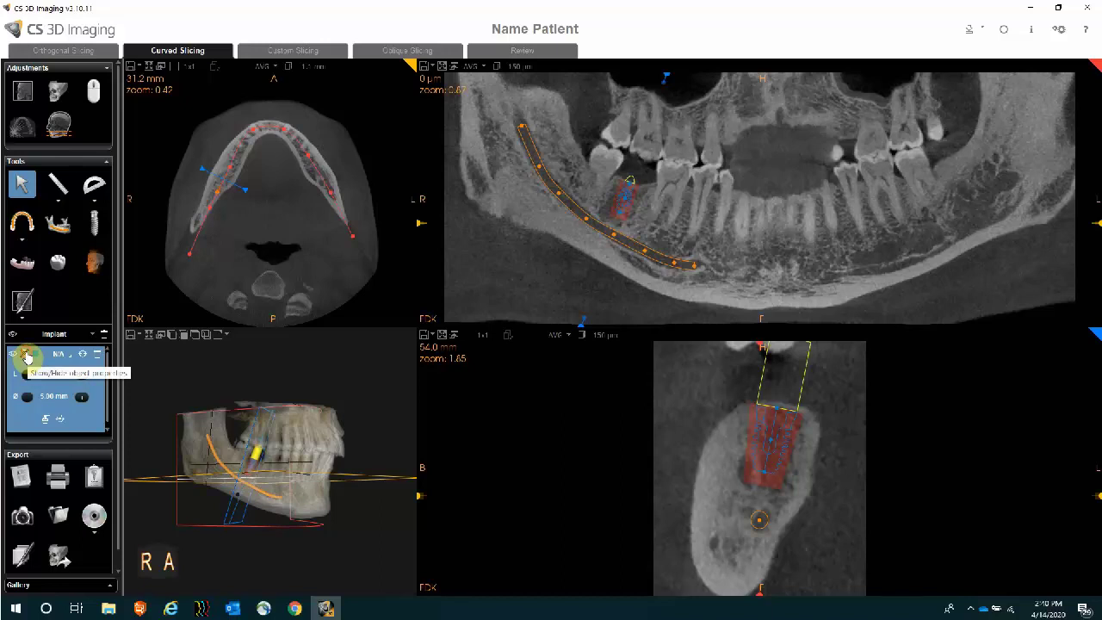
pyautogui.click(27, 357)
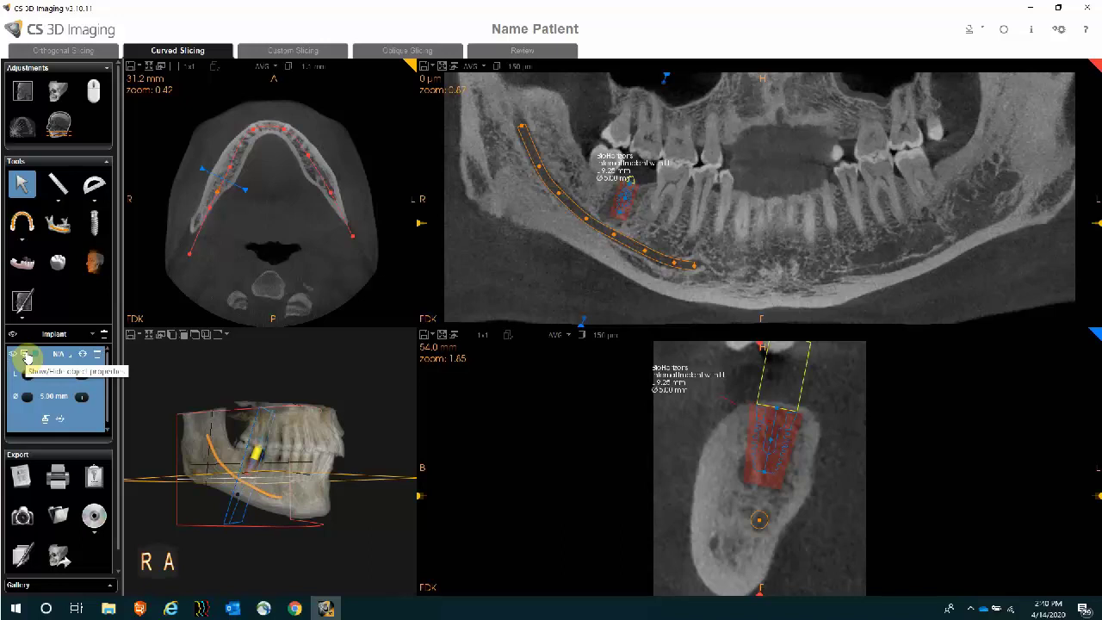
pyautogui.click(26, 357)
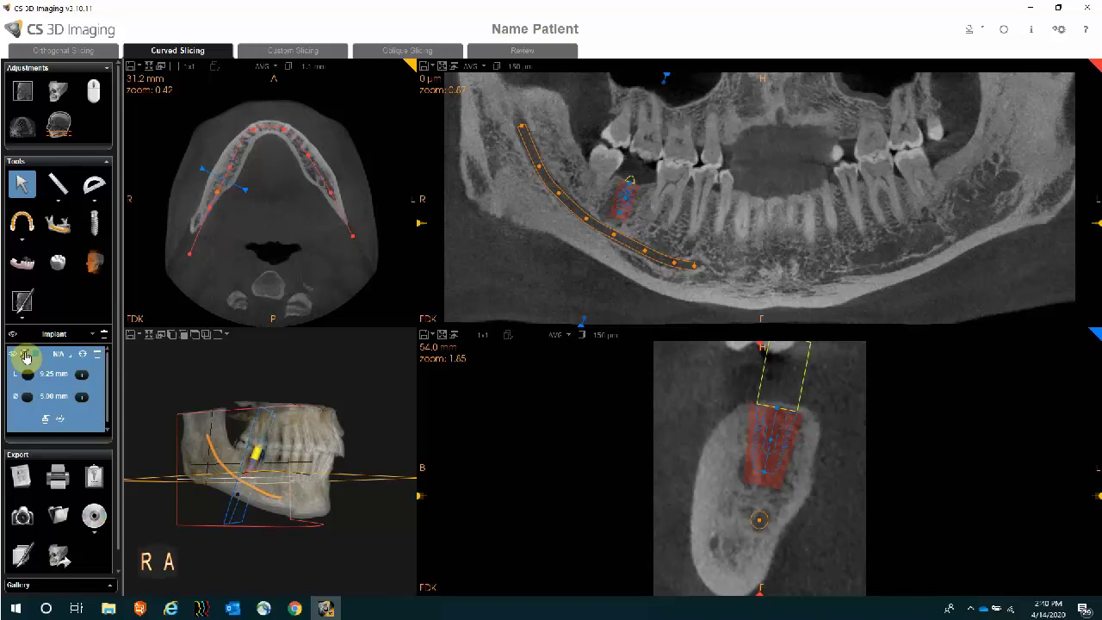
# Hide the implant and show it again, and recentre the slicing views on it from a neighbouring cross-section
pyautogui.moveTo(58, 360)
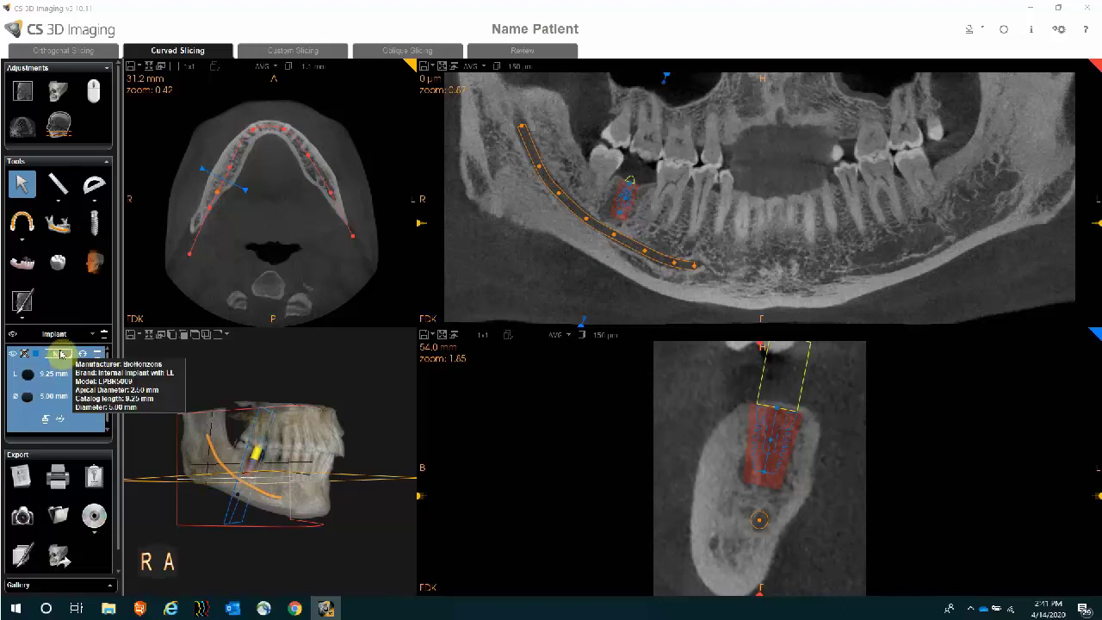
pyautogui.click(14, 360)
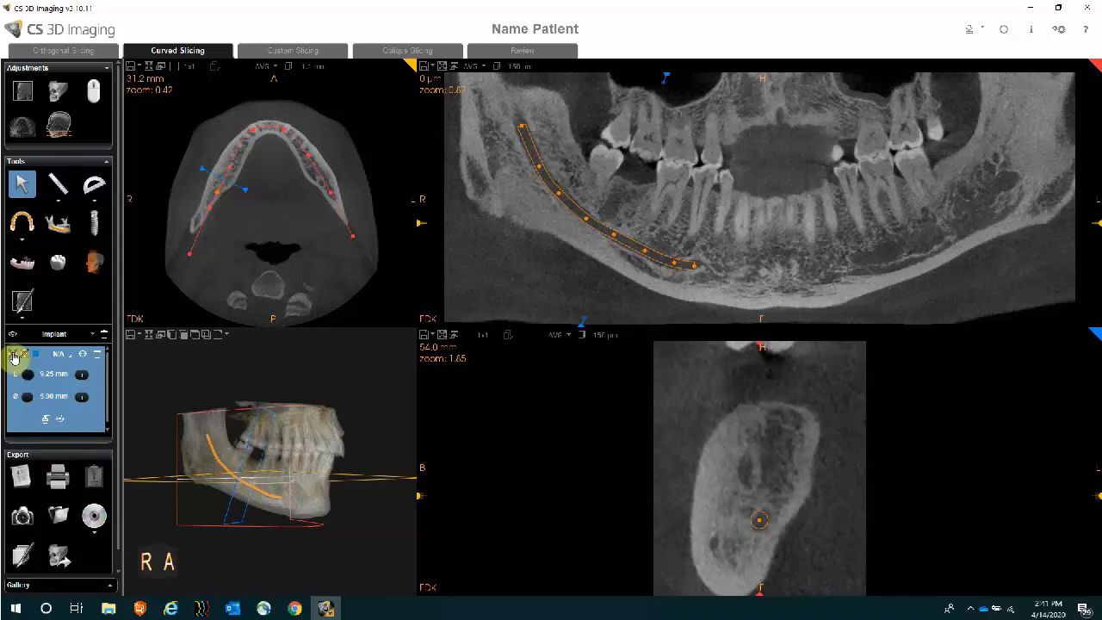
pyautogui.click(13, 356)
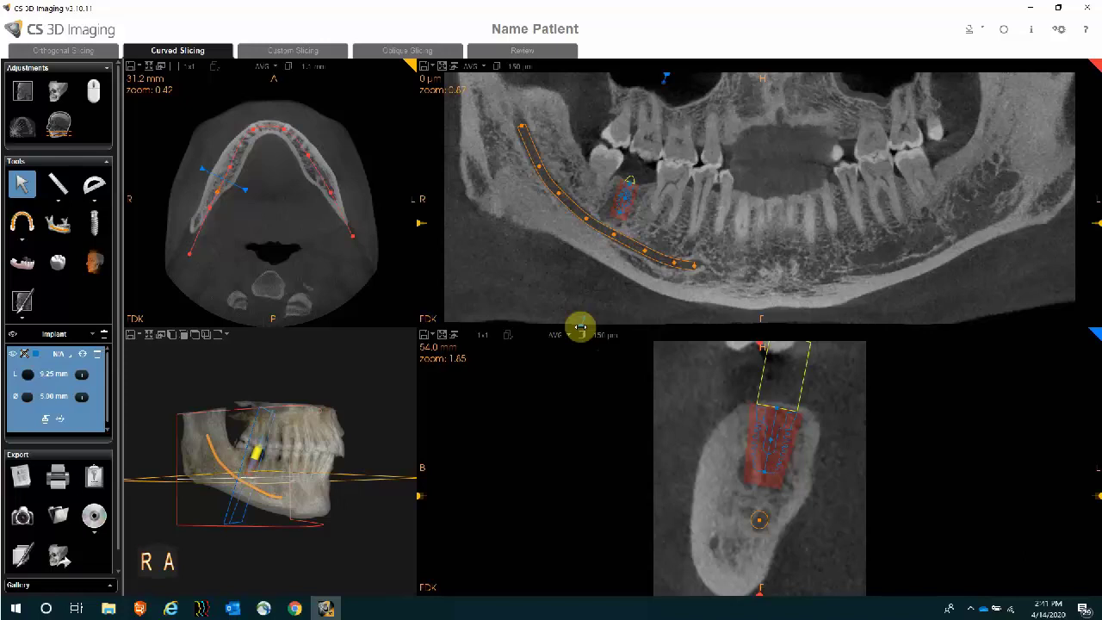
pyautogui.moveTo(581, 328); pyautogui.dragTo(610, 327)
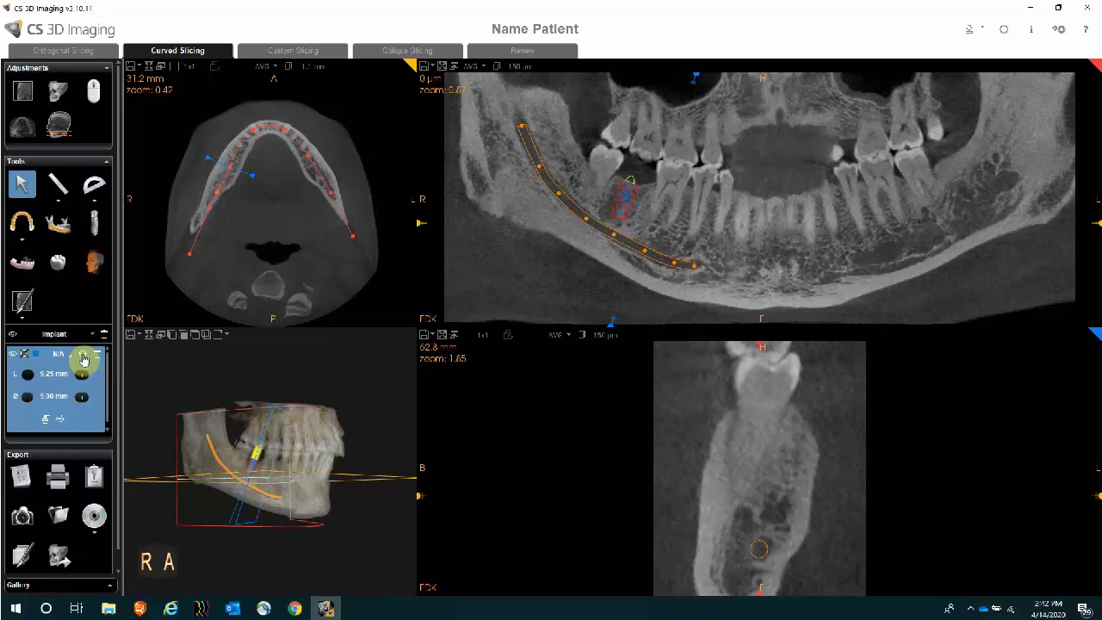
pyautogui.click(83, 357)
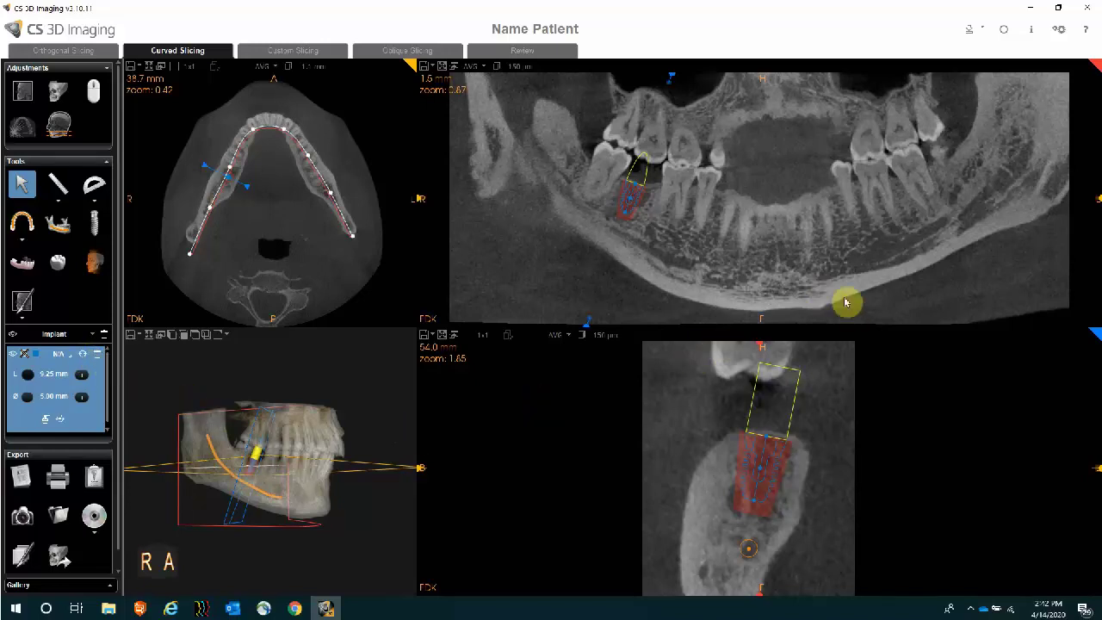
# Review the implant visibility preferences, switching Restorative space and Abutment off and back on, and accept the settings
pyautogui.click(1059, 34)
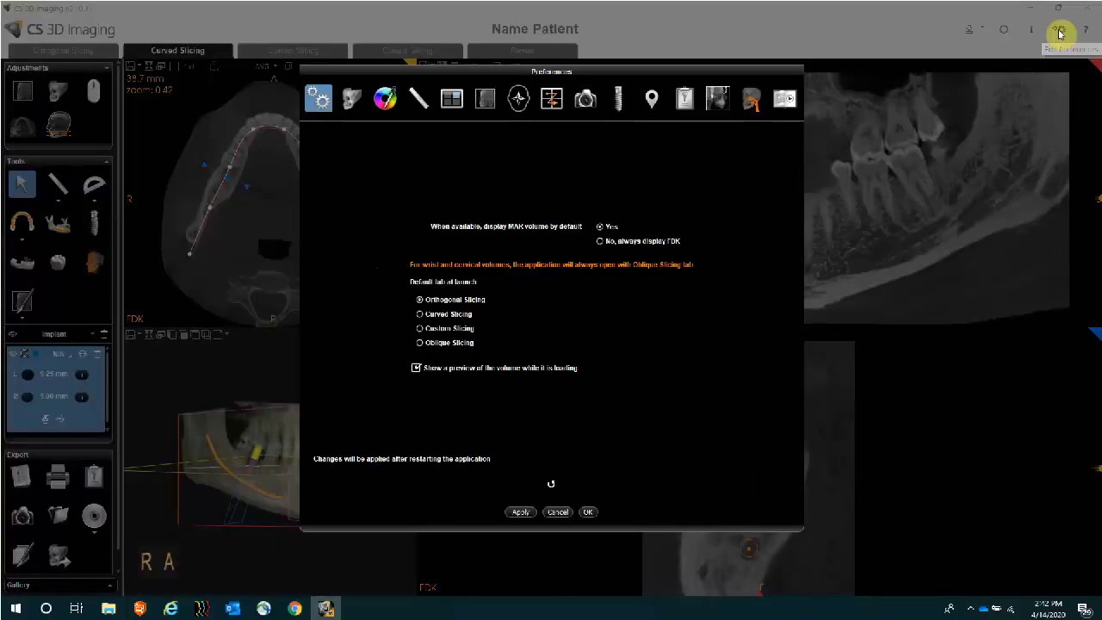
pyautogui.click(619, 102)
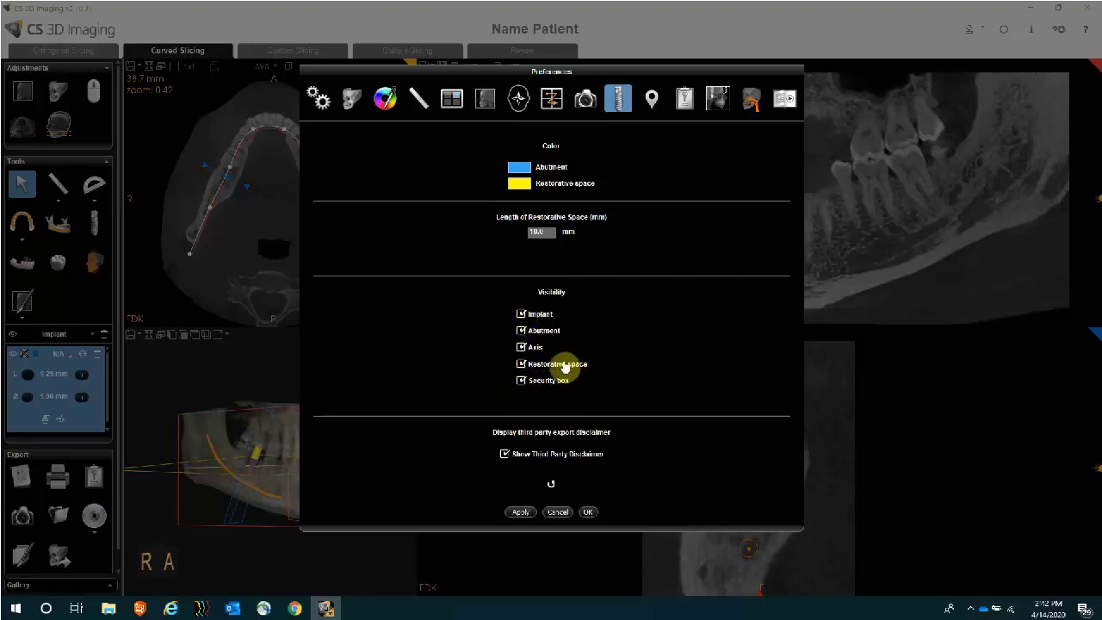
pyautogui.click(522, 367)
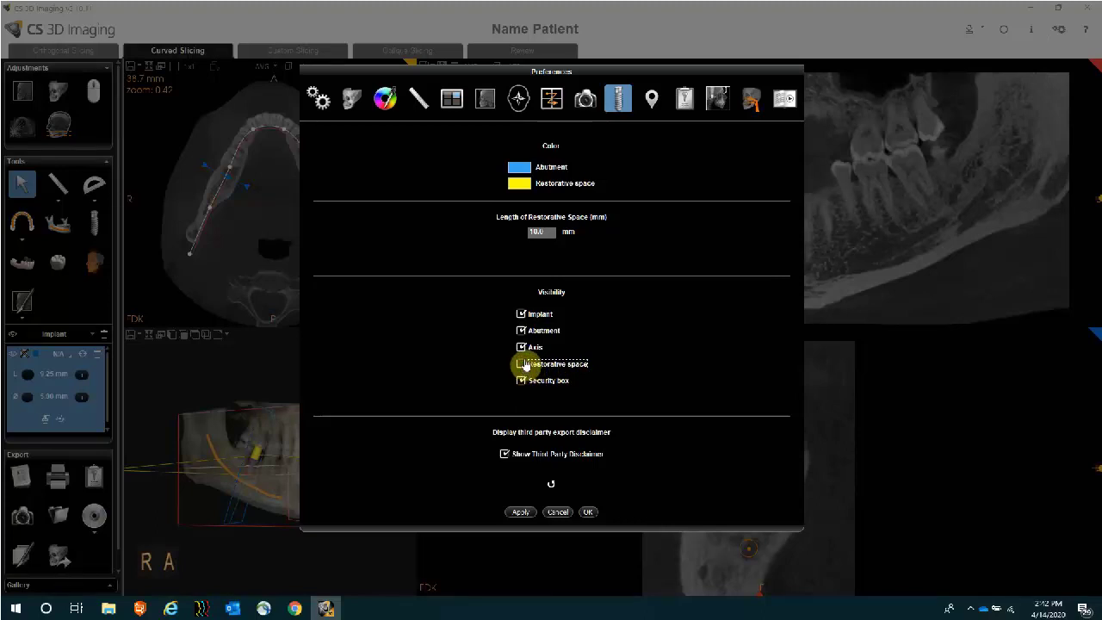
pyautogui.click(522, 332)
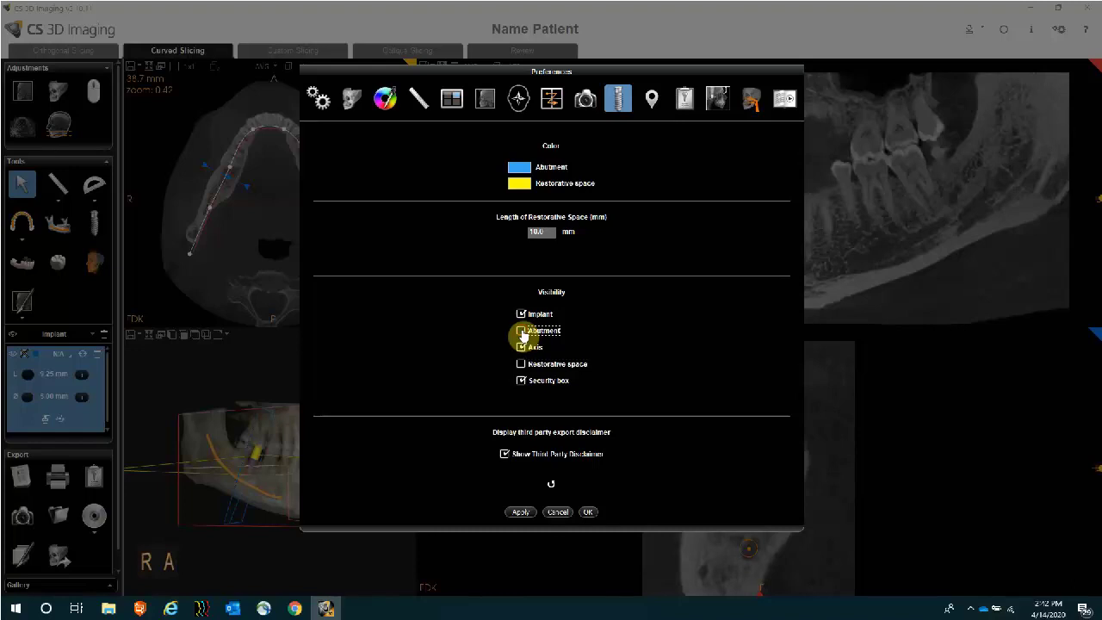
pyautogui.click(522, 332)
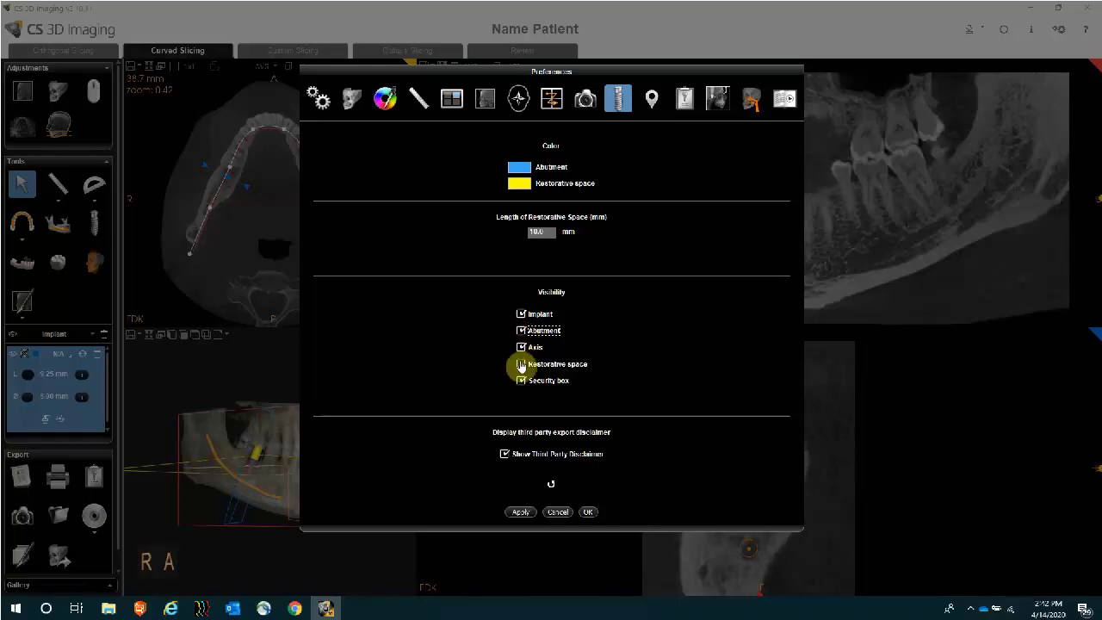
pyautogui.click(520, 366)
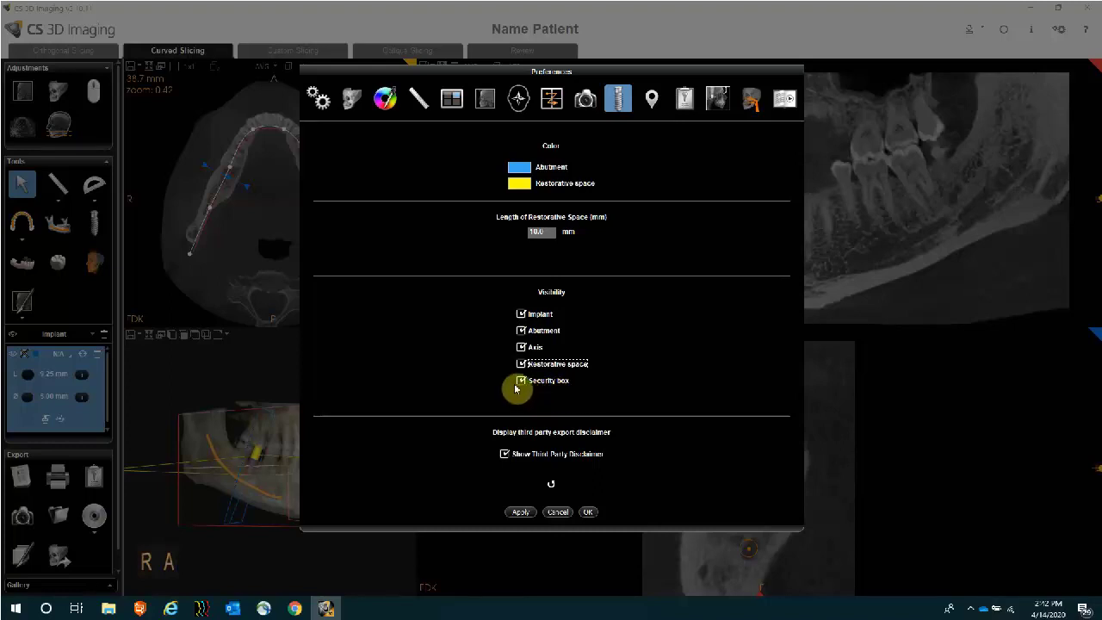
pyautogui.click(589, 512)
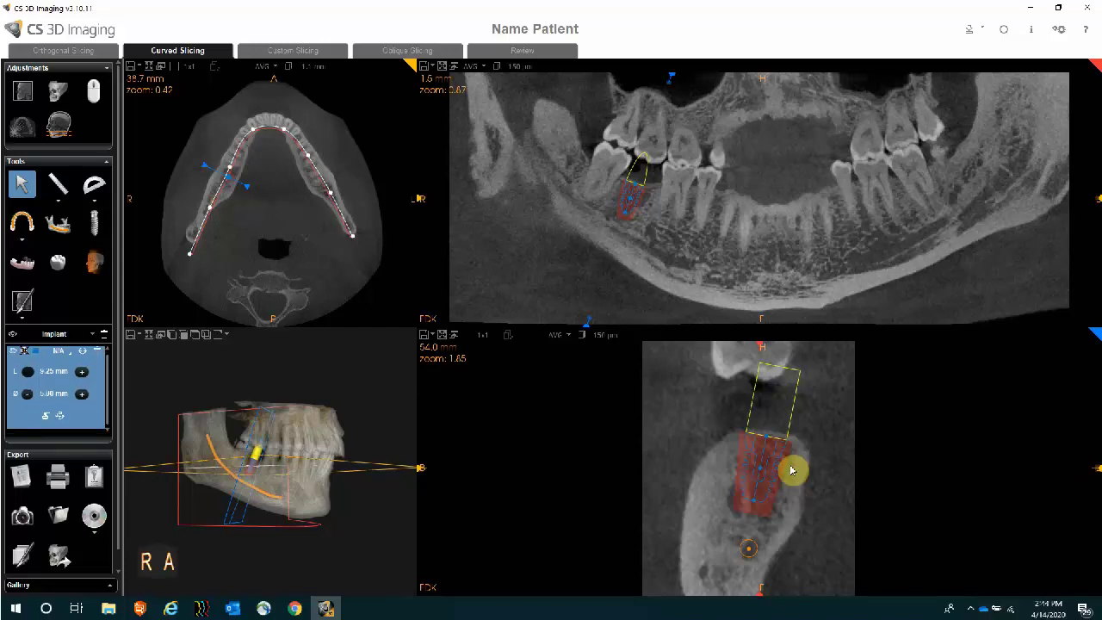
# Add a straight abutment with a height of 2 mm to the implant
pyautogui.click(46, 419)
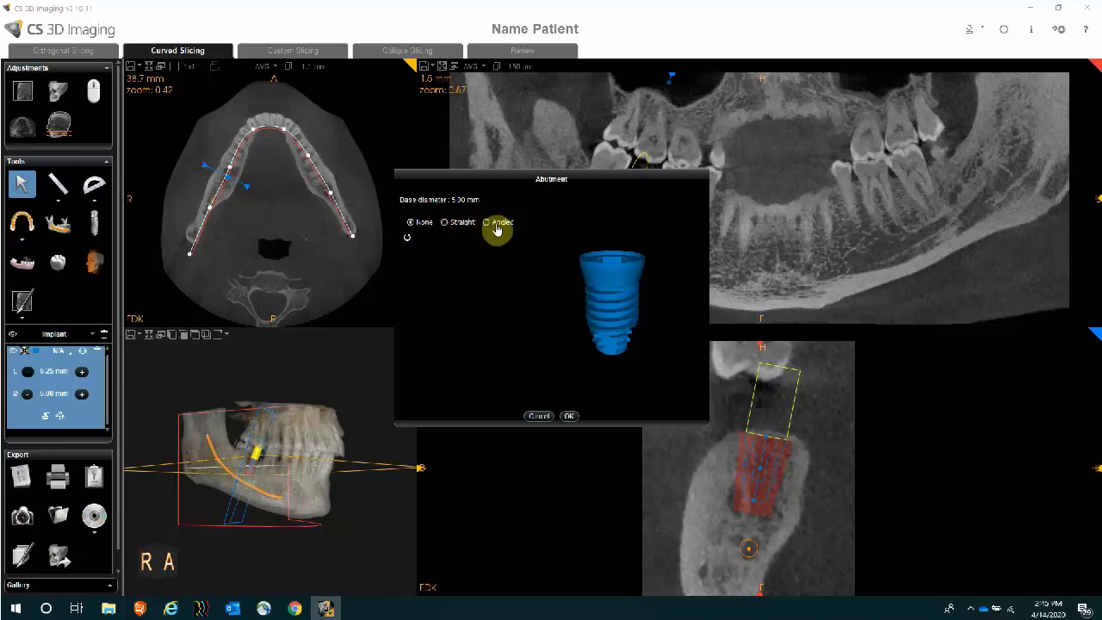
pyautogui.click(444, 223)
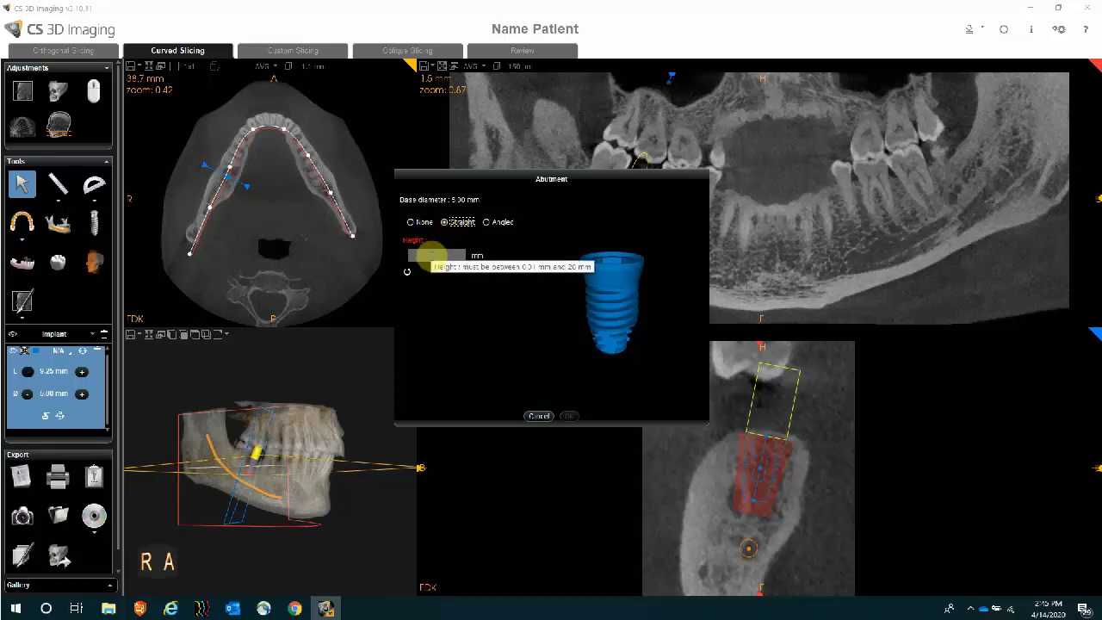
pyautogui.click(431, 256)
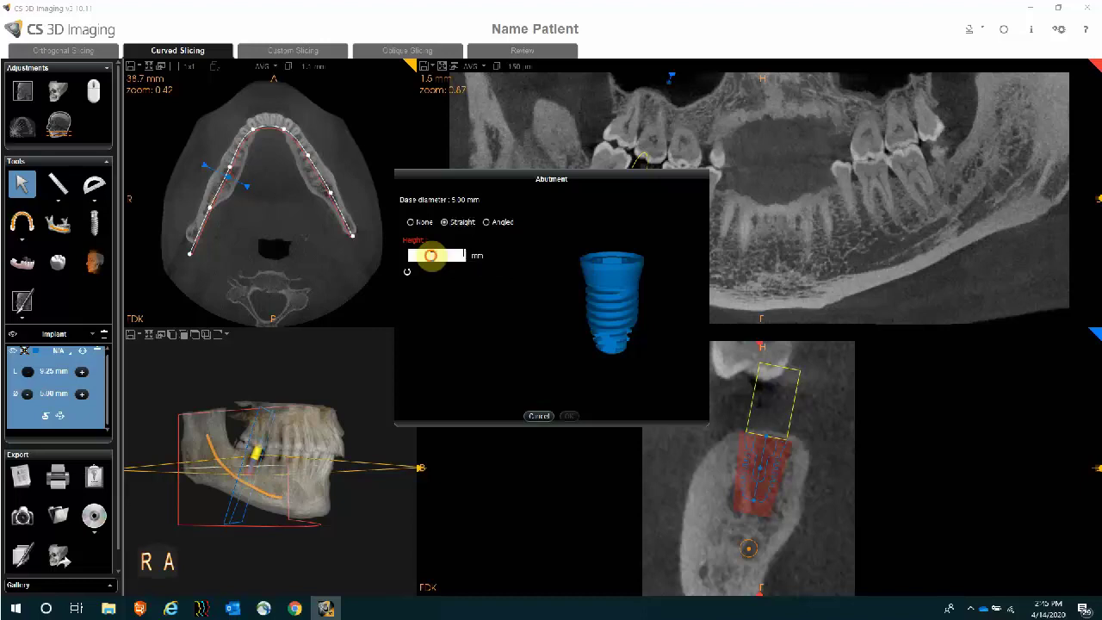
pyautogui.write('2')
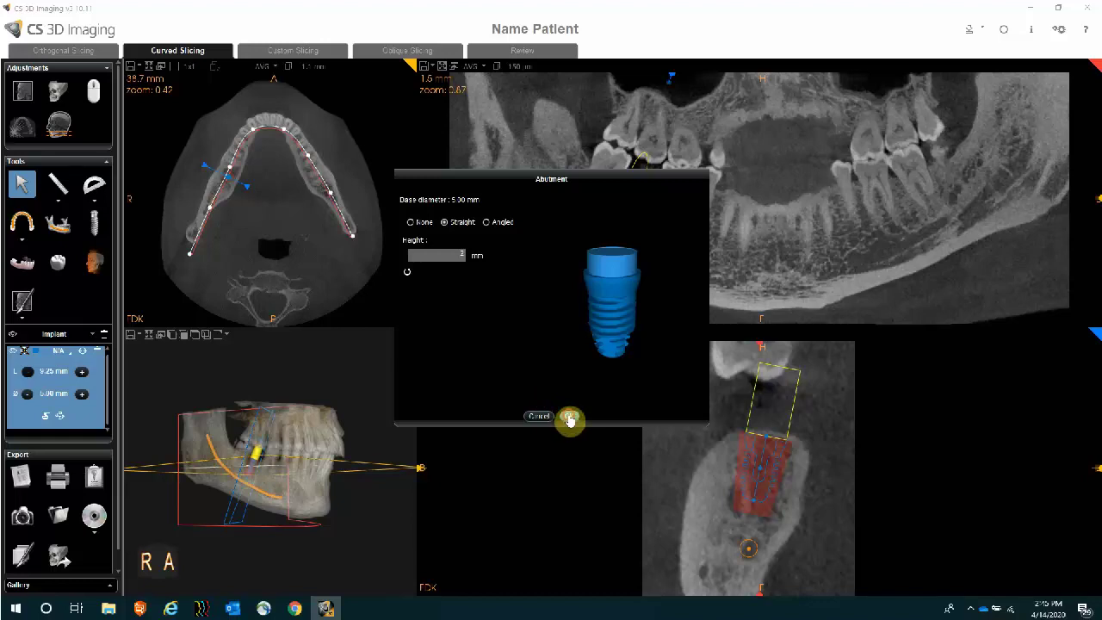
pyautogui.click(567, 418)
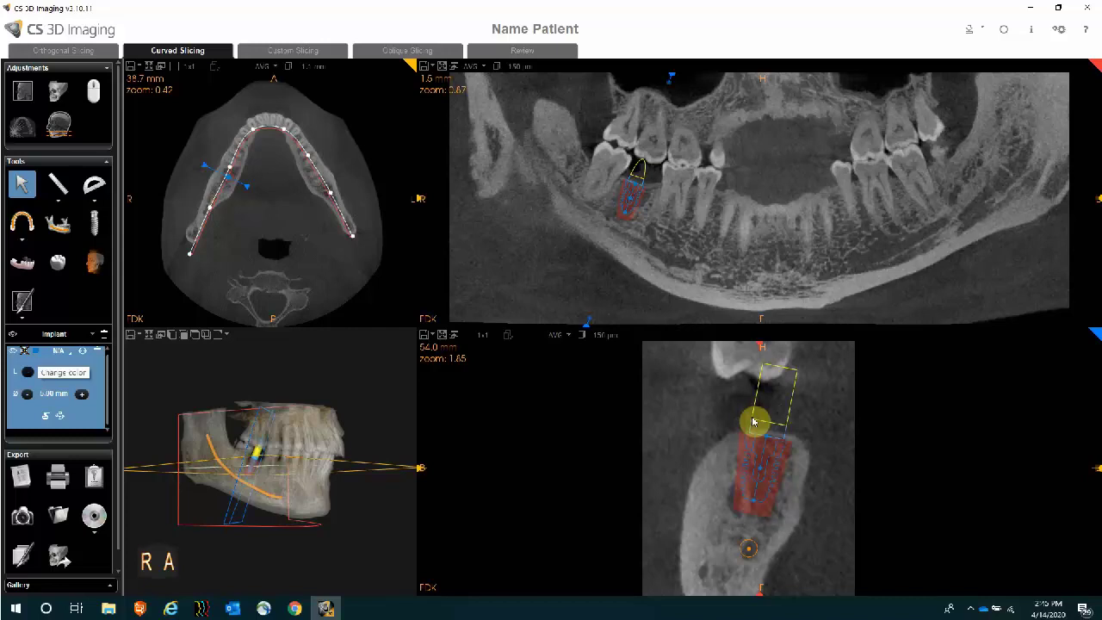
# Change the implant's display colour to pink (red 255, green 0, blue 128)
pyautogui.click(35, 354)
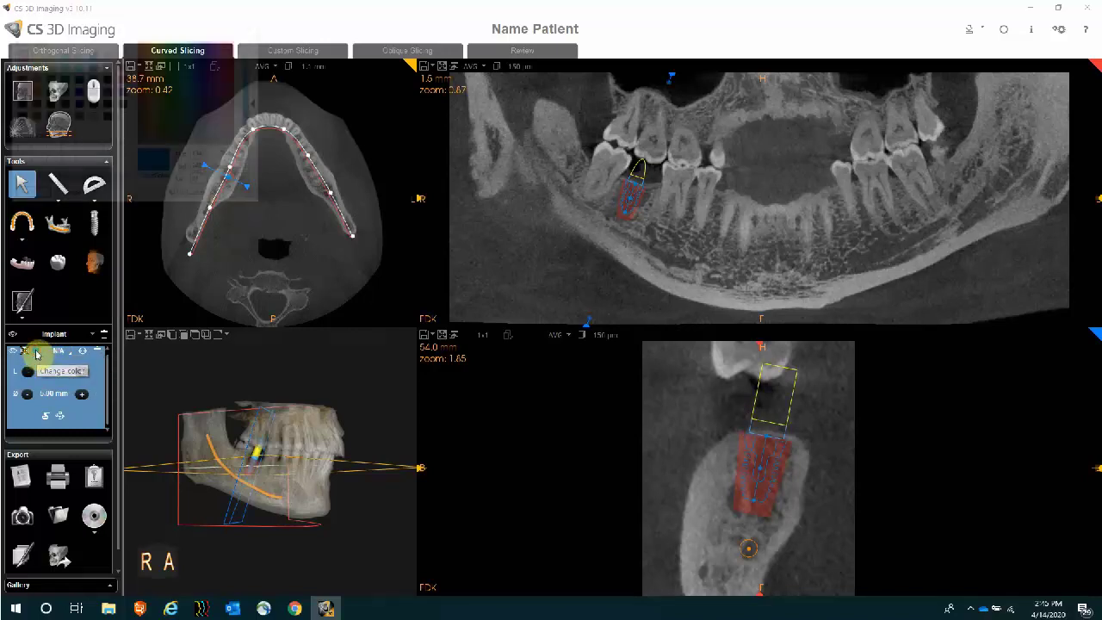
pyautogui.click(122, 79)
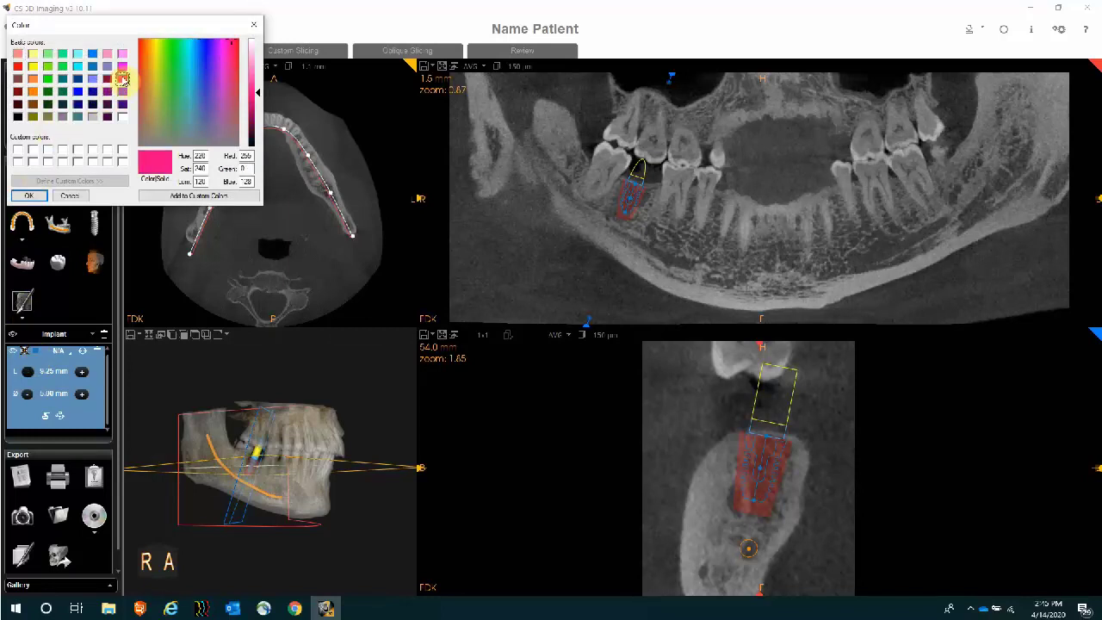
pyautogui.click(28, 196)
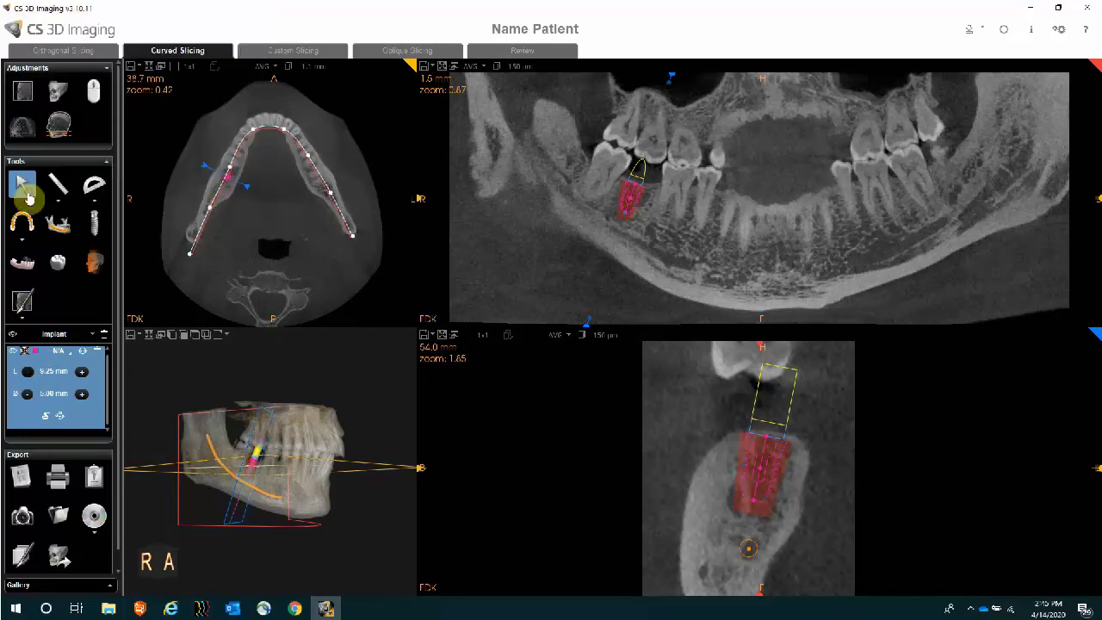